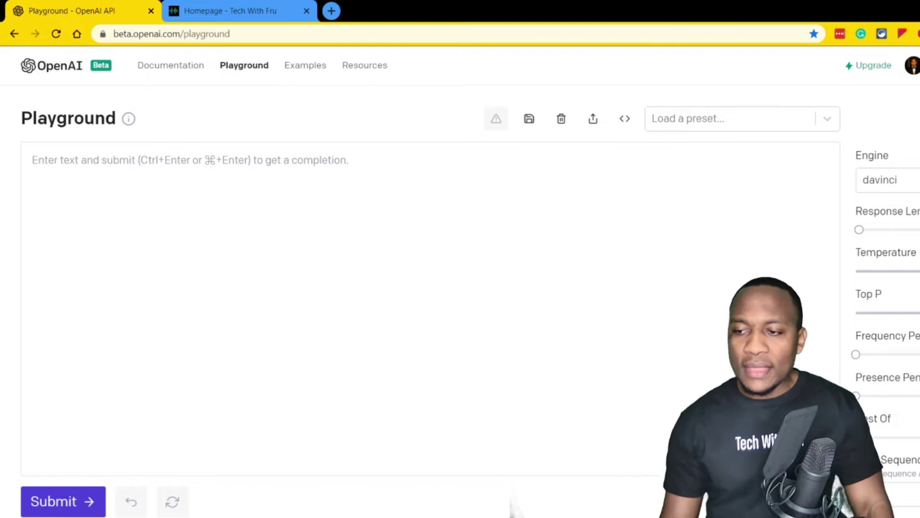
- Search Google for "open ai" in a new browser tab and open the official OpenAI website
click(330, 11)
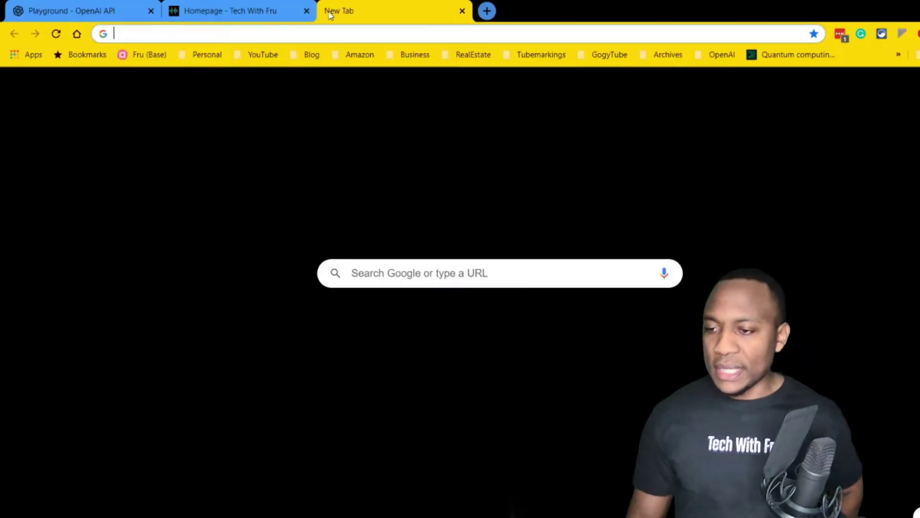
text(open ai)
key(Return)
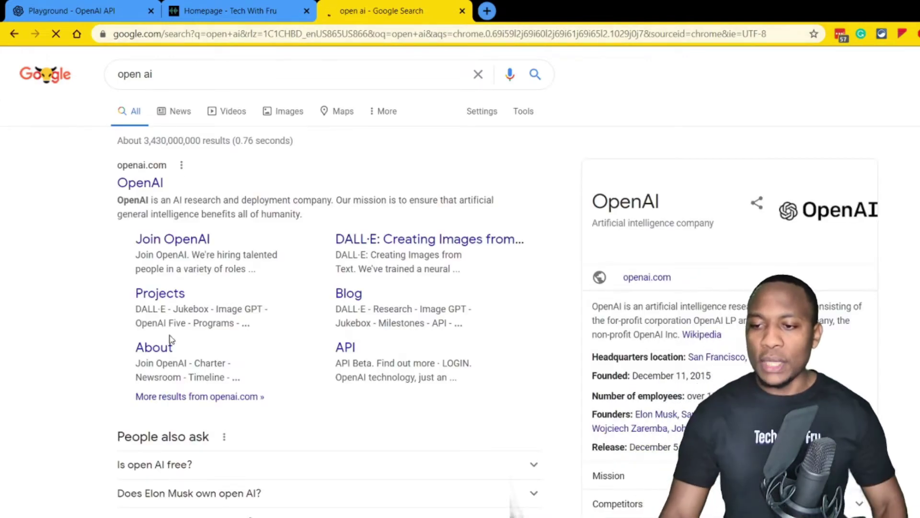
click(129, 180)
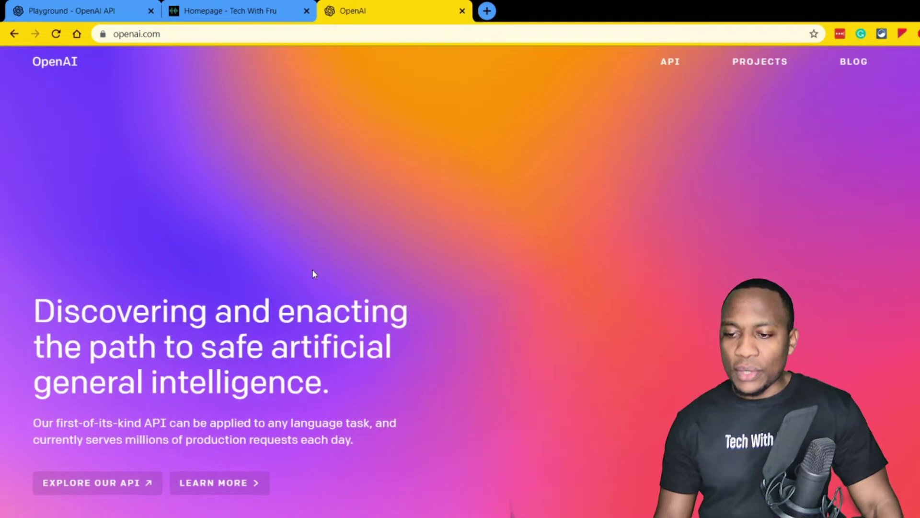
- Look through the OpenAI homepage and open the site's Projects page
scroll(312, 272, down, 15)
scroll(314, 287, down, 10)
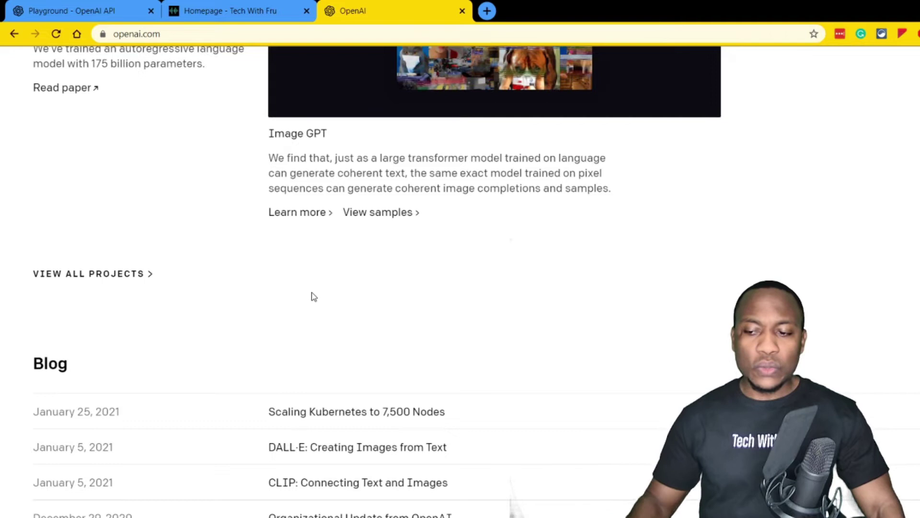
scroll(314, 297, up, 15)
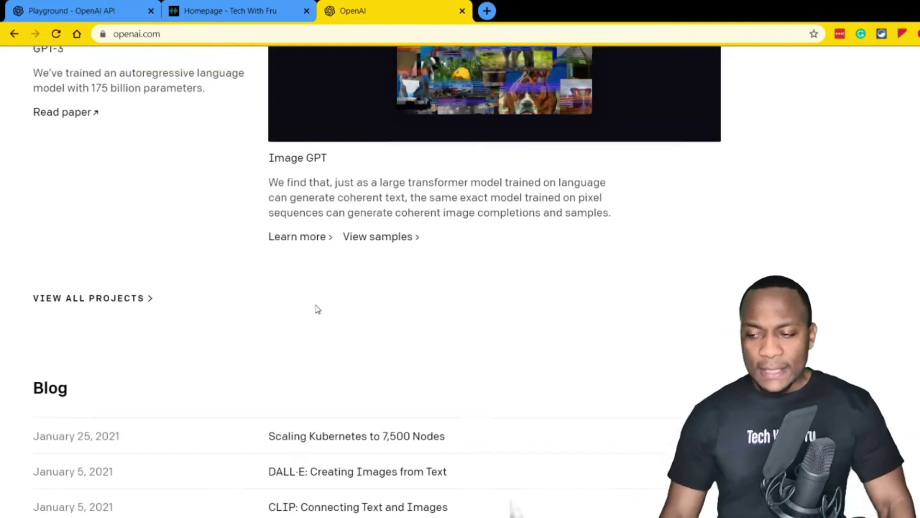
scroll(326, 286, up, 10)
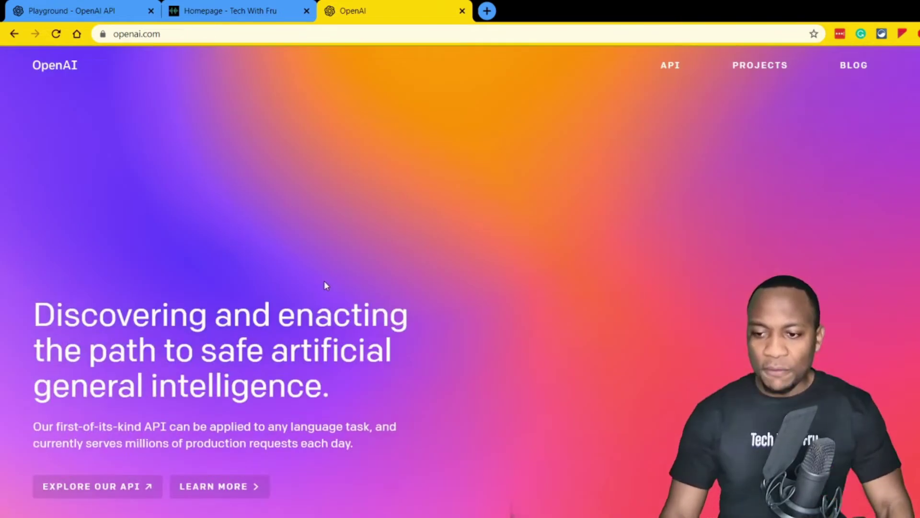
click(744, 63)
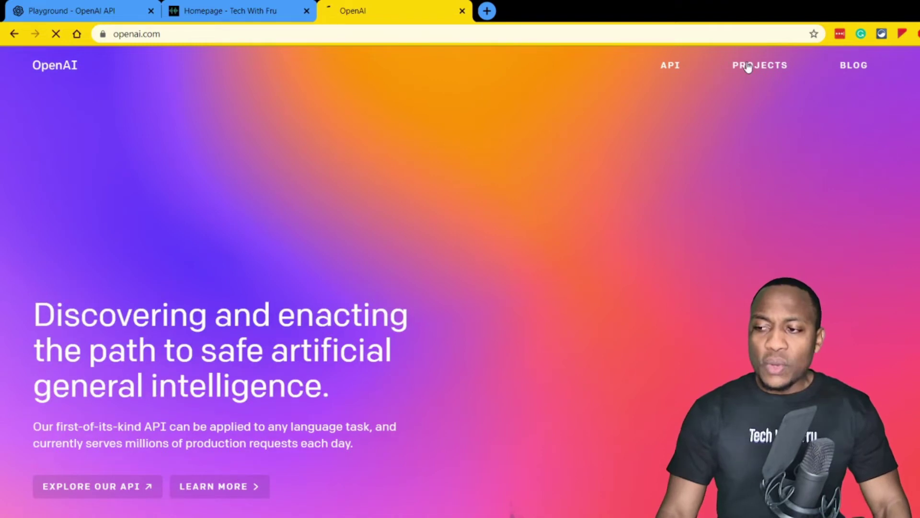
- Find GPT-3 among the projects, open its paper "Language Models are Few-Shot Learners", and return to the Projects page
scroll(355, 259, down, 8)
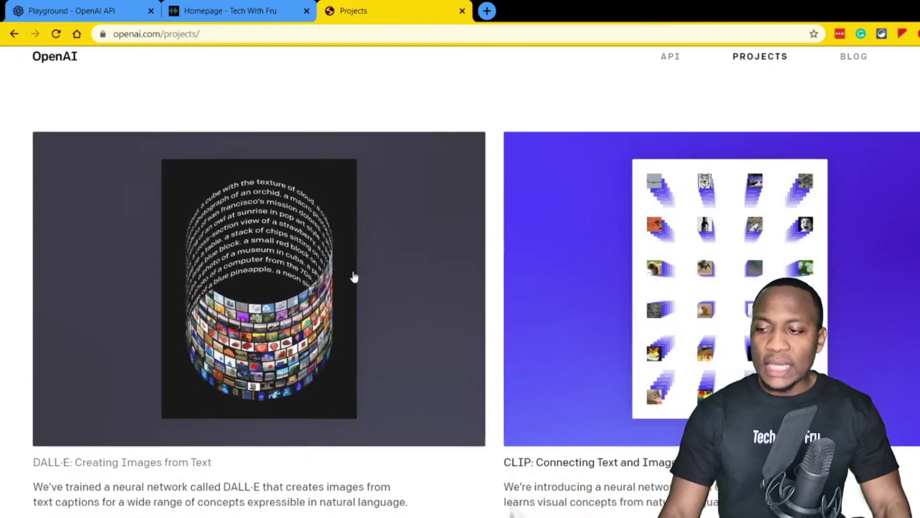
scroll(355, 300, down, 4)
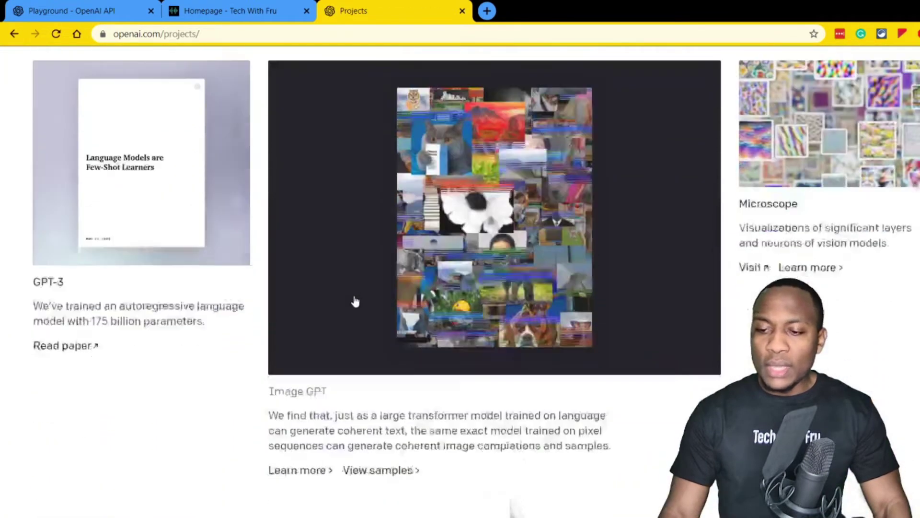
click(46, 223)
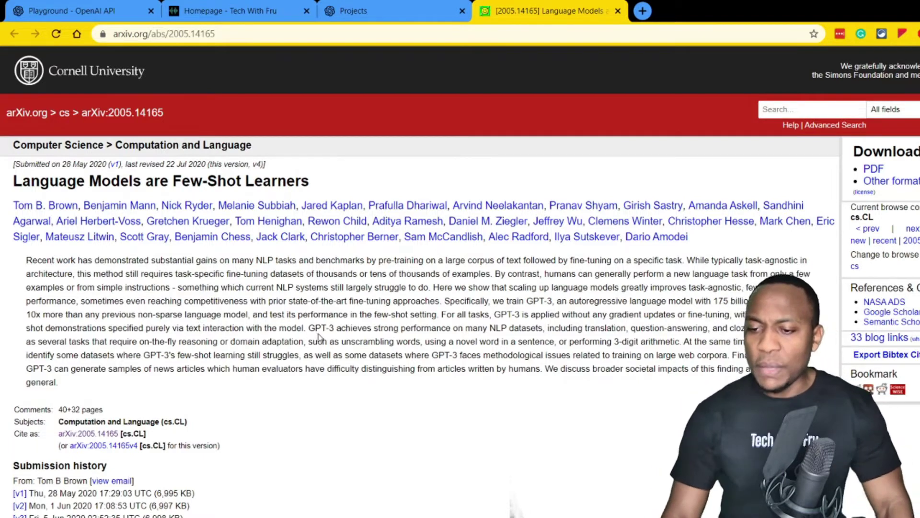
click(427, 10)
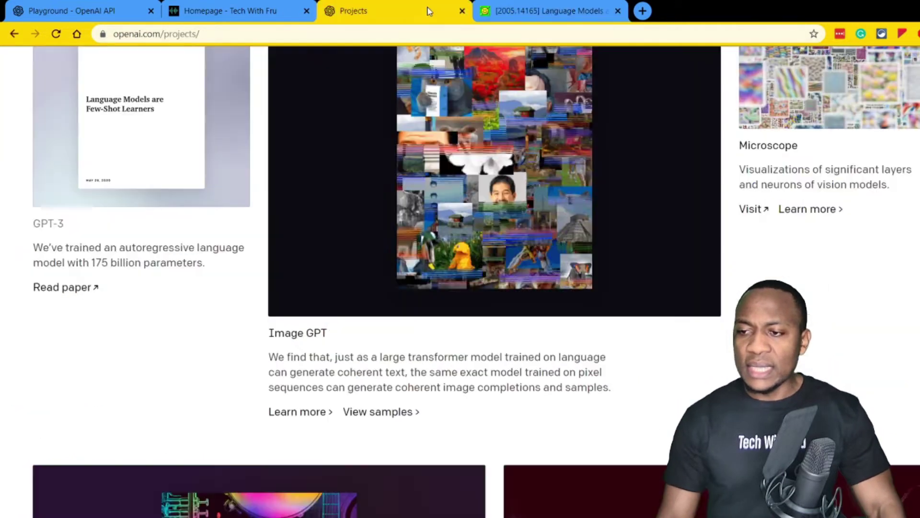
- Open the OpenAI API page from the Projects page and look over its Get Started section
scroll(320, 461, up, 10)
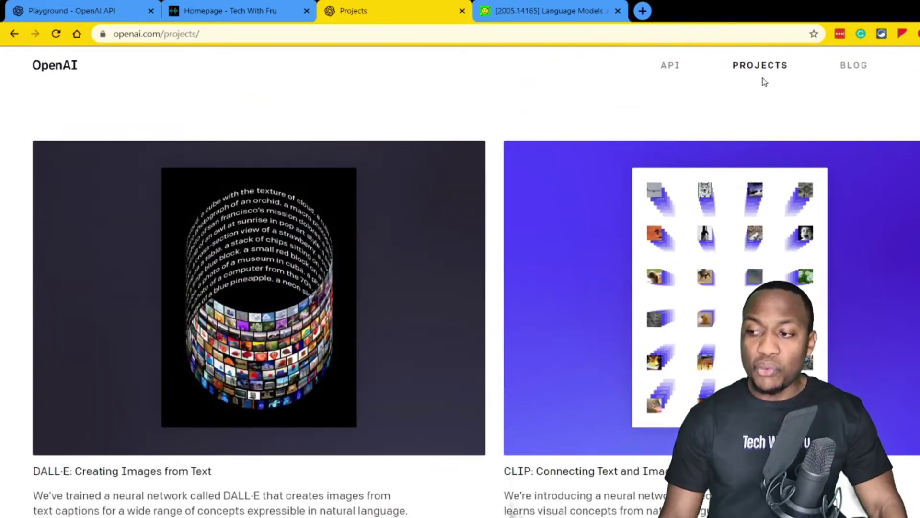
click(670, 68)
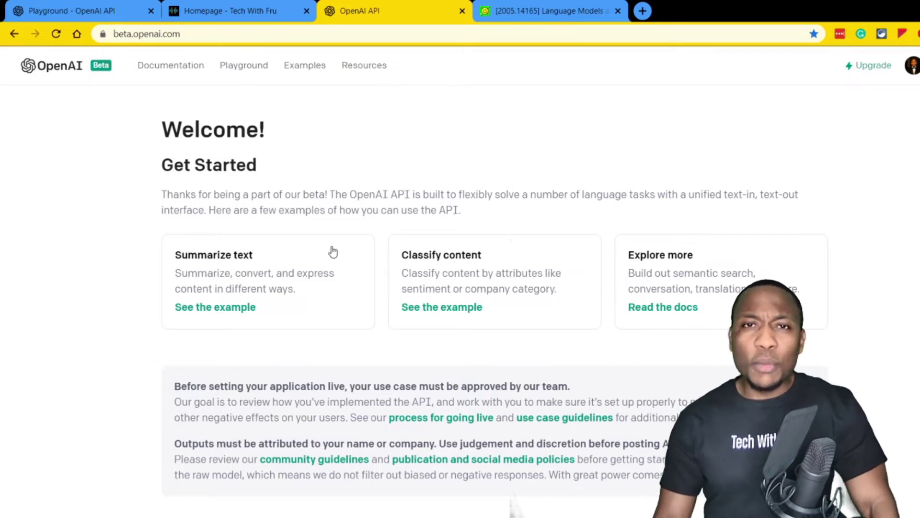
scroll(325, 265, down, 4)
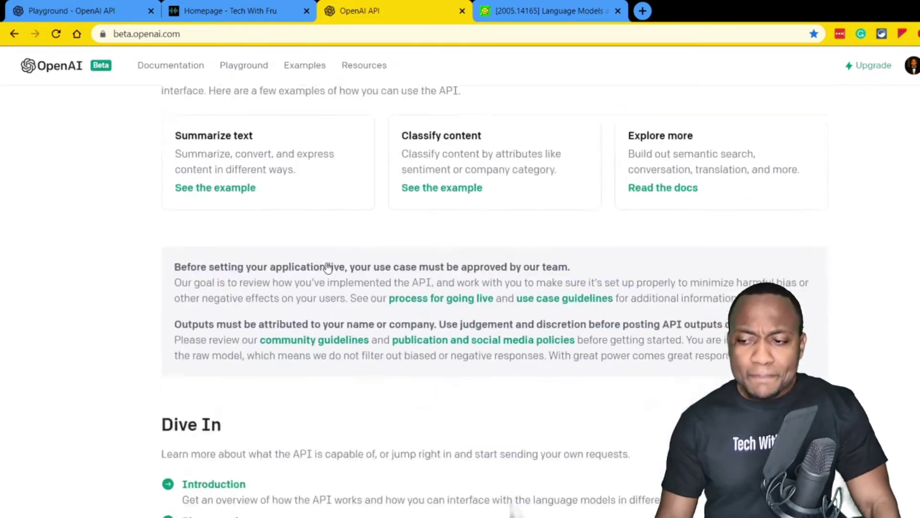
scroll(323, 264, up, 4)
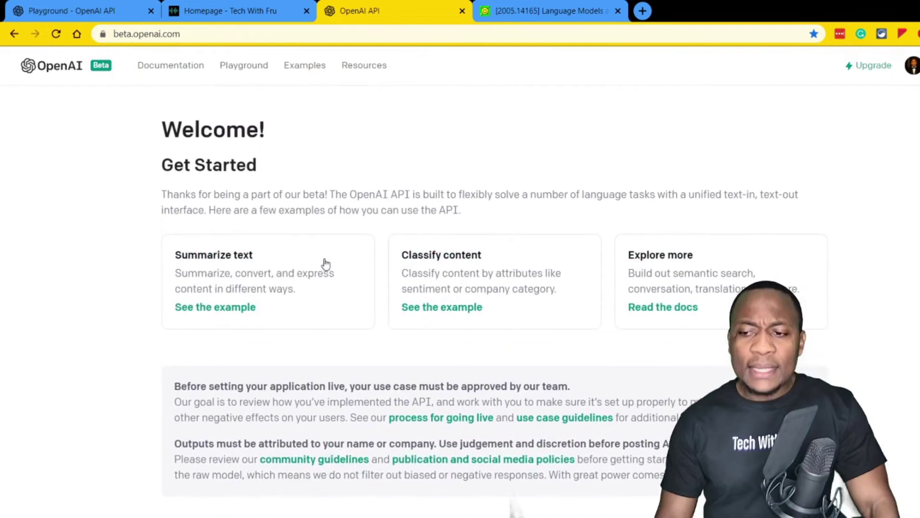
- Open the Summarize text example and highlight the Jupiter prompt and its completion under Basic summary
click(288, 294)
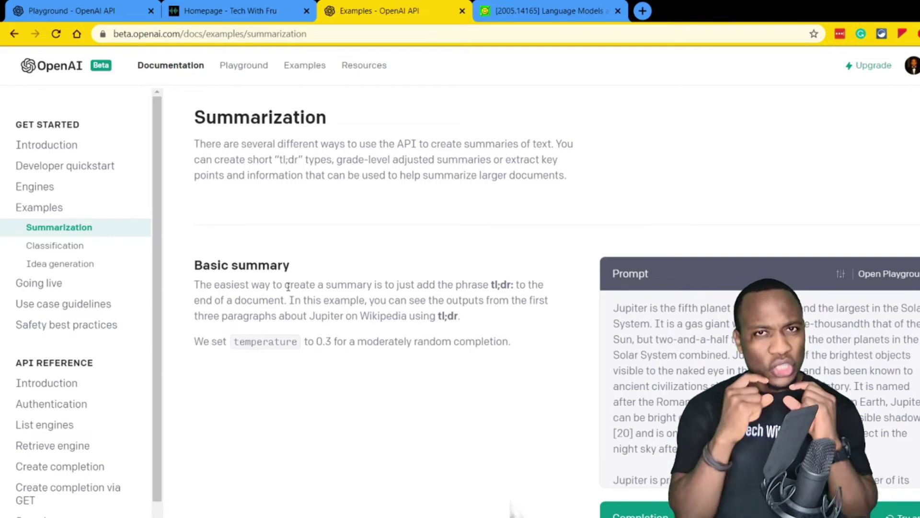
scroll(448, 342, down, 5)
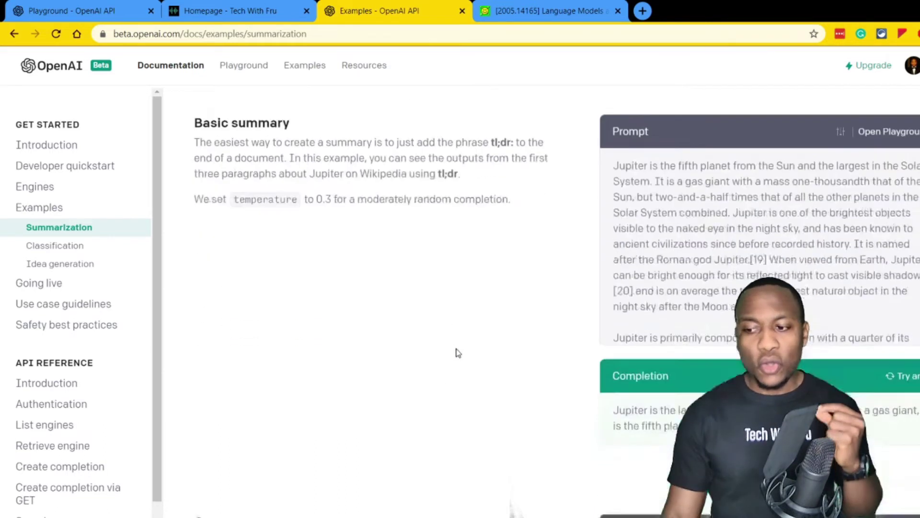
scroll(646, 253, up, 4)
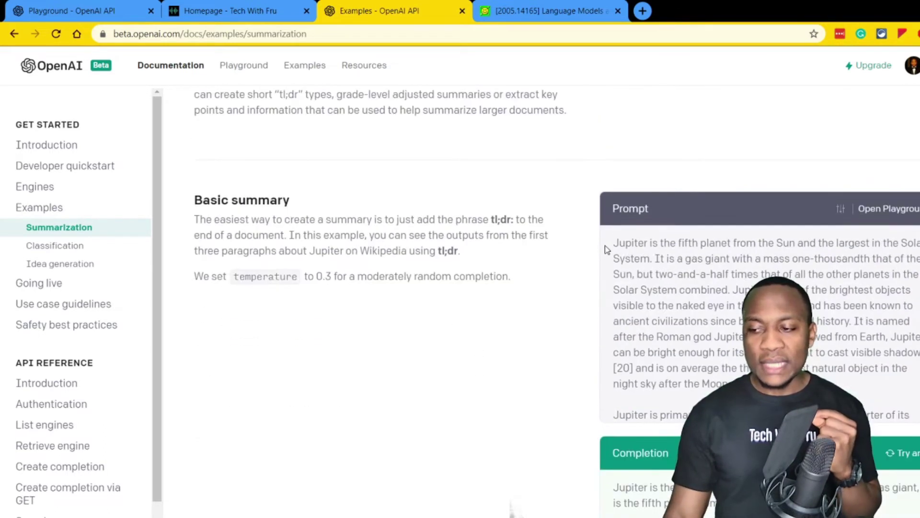
drag(615, 245, 915, 407)
scroll(916, 407, down, 4)
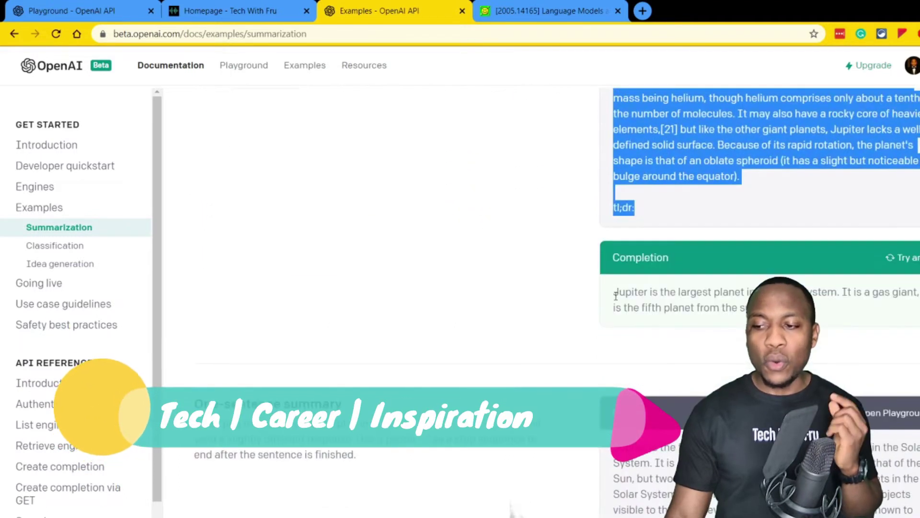
drag(616, 296, 738, 310)
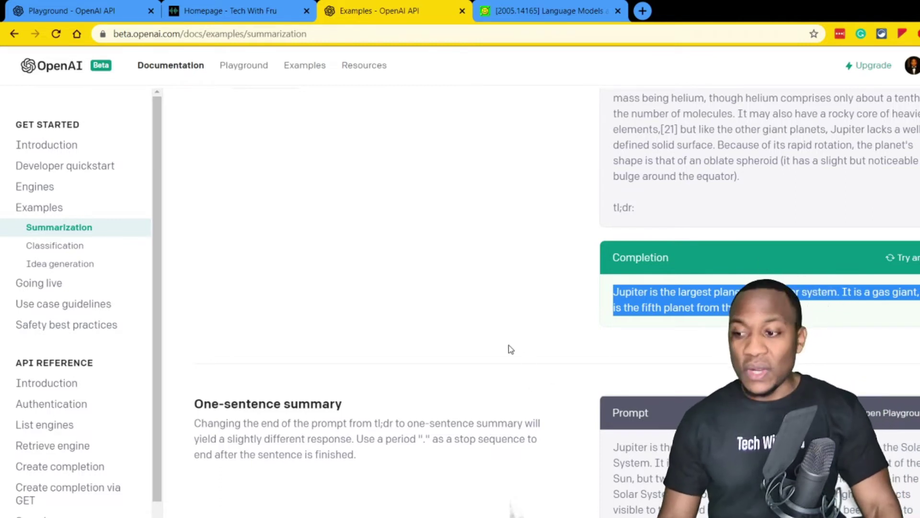
- Review the one-sentence and second-grader summary examples, and return to the API welcome page
scroll(509, 350, down, 2)
scroll(510, 354, down, 8)
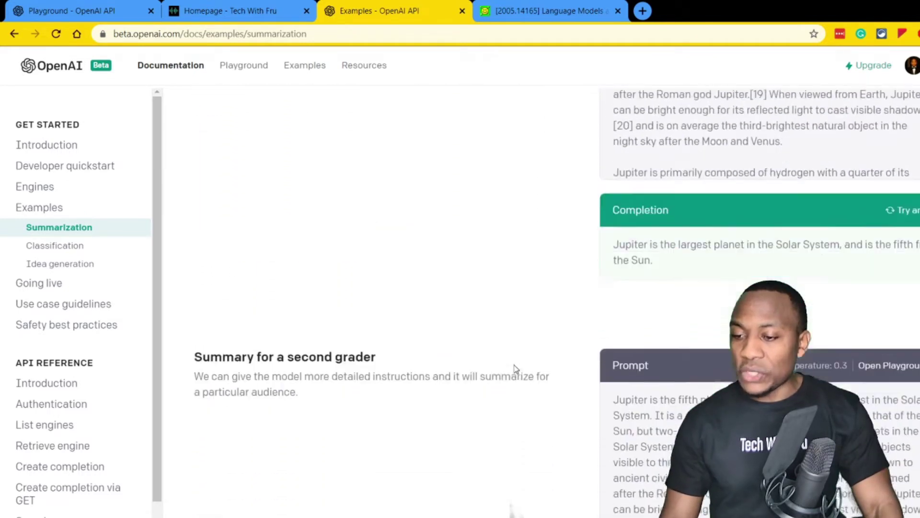
scroll(515, 369, down, 4)
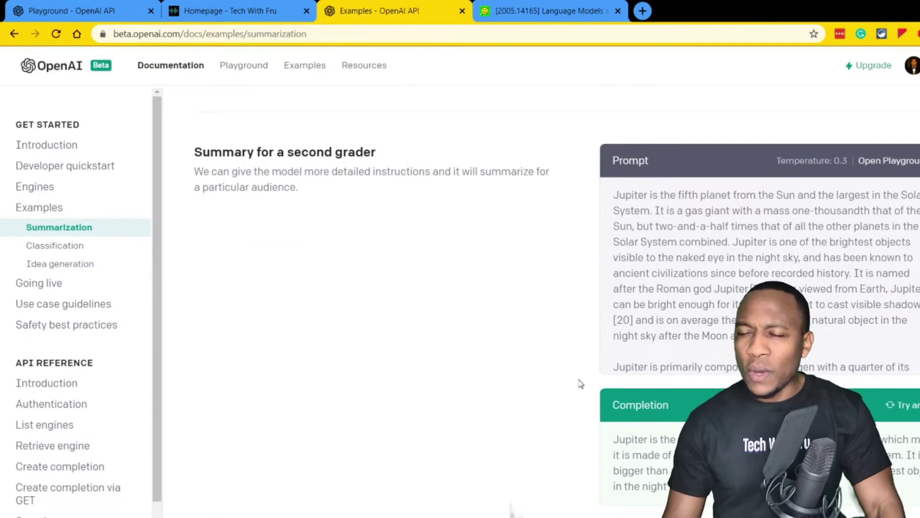
scroll(884, 417, down, 7)
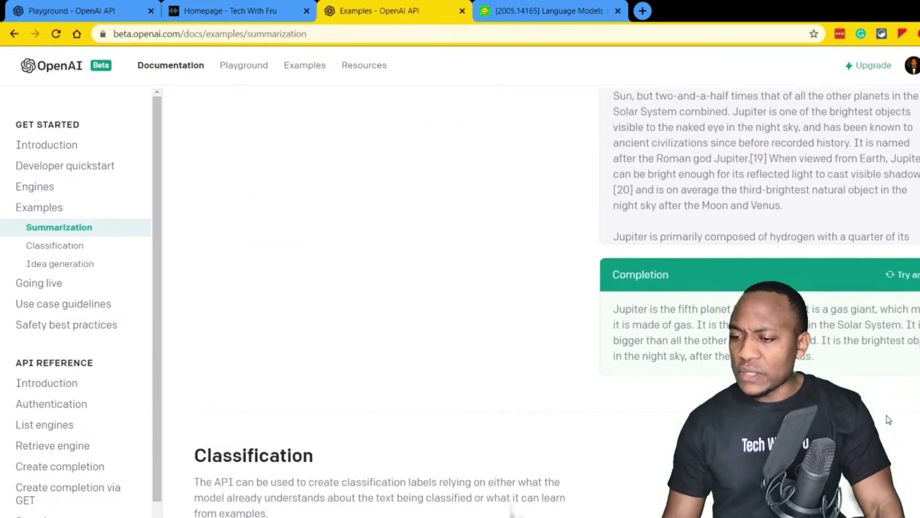
scroll(879, 421, down, 4)
scroll(695, 344, up, 1)
scroll(696, 345, up, 18)
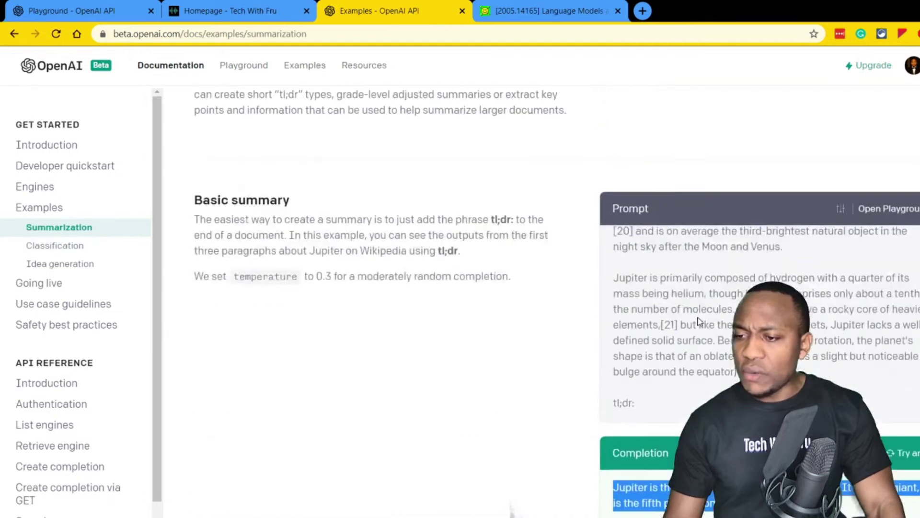
key(alt+Left)
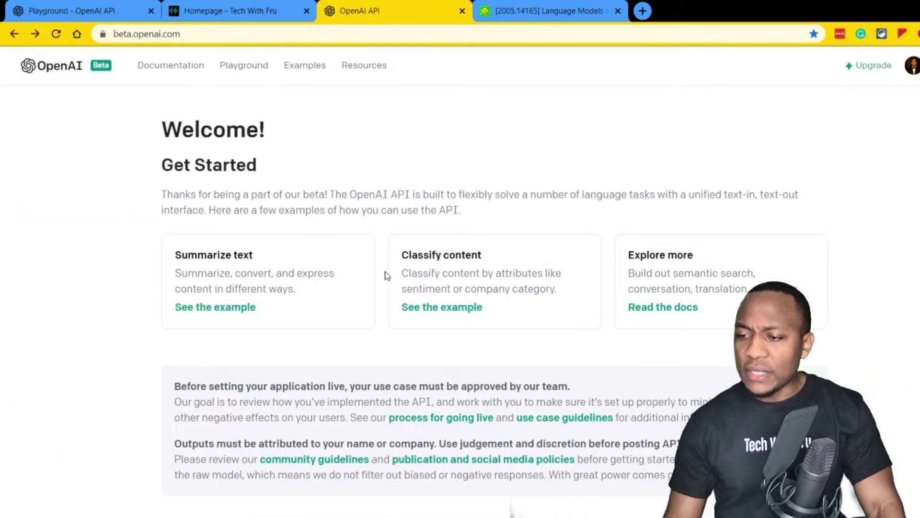
- Open the Classify content example to read about zero-shot classification, and return to the API welcome page
click(475, 264)
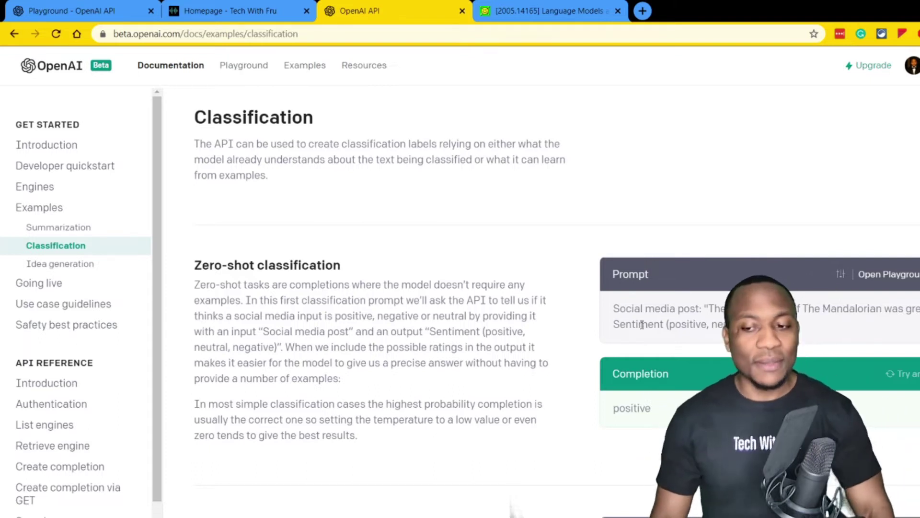
scroll(721, 378, up, 15)
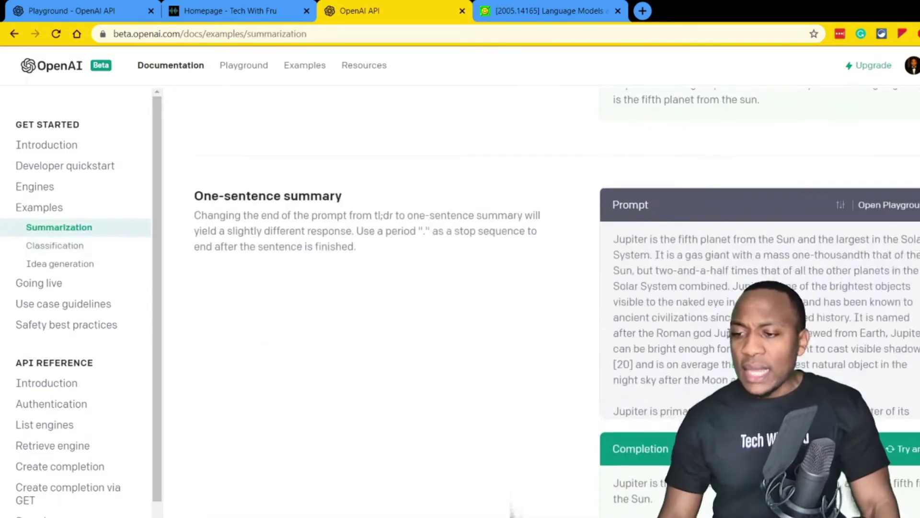
key(alt+Left)
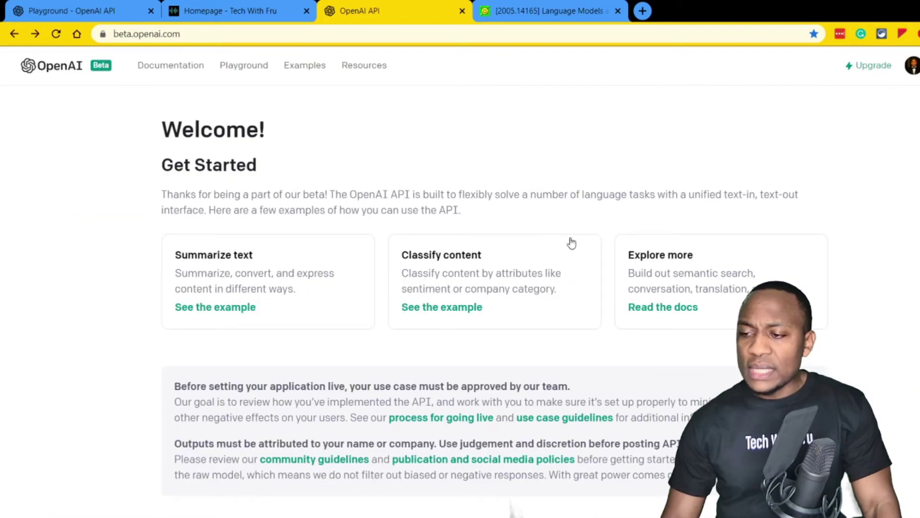
- Open the Explore more documentation and read through the Prompt Design 101 and Key concepts sections
click(726, 269)
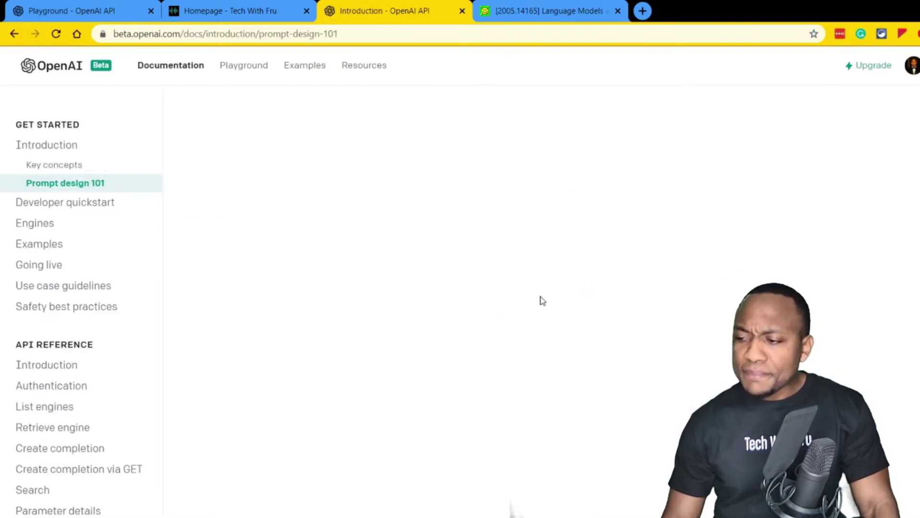
scroll(542, 295, down, 4)
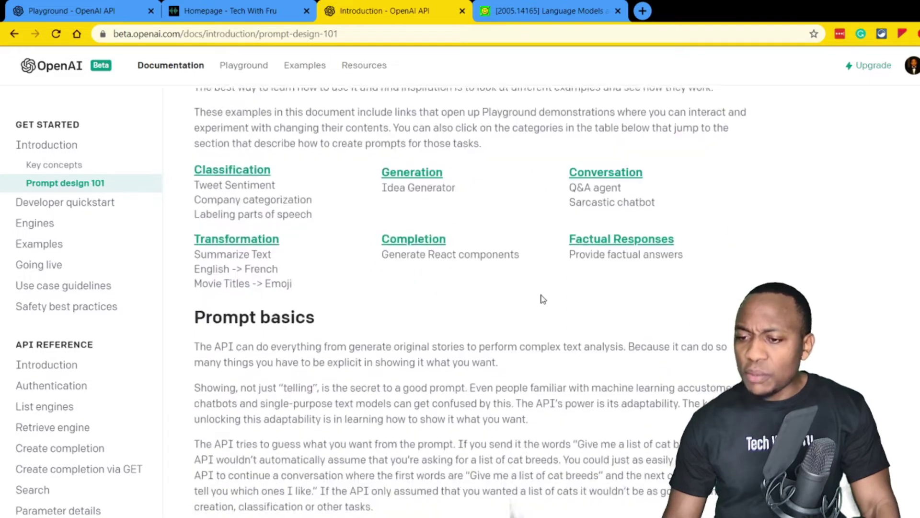
scroll(540, 303, down, 1)
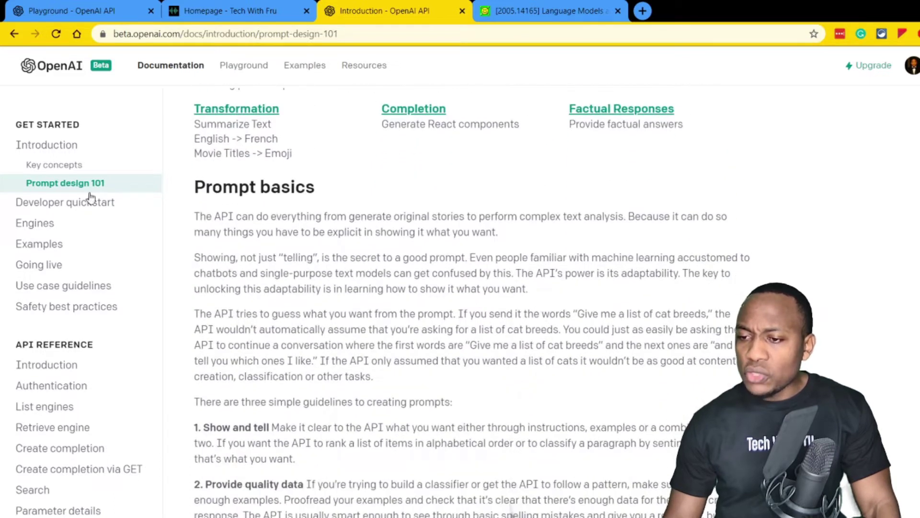
scroll(591, 219, up, 15)
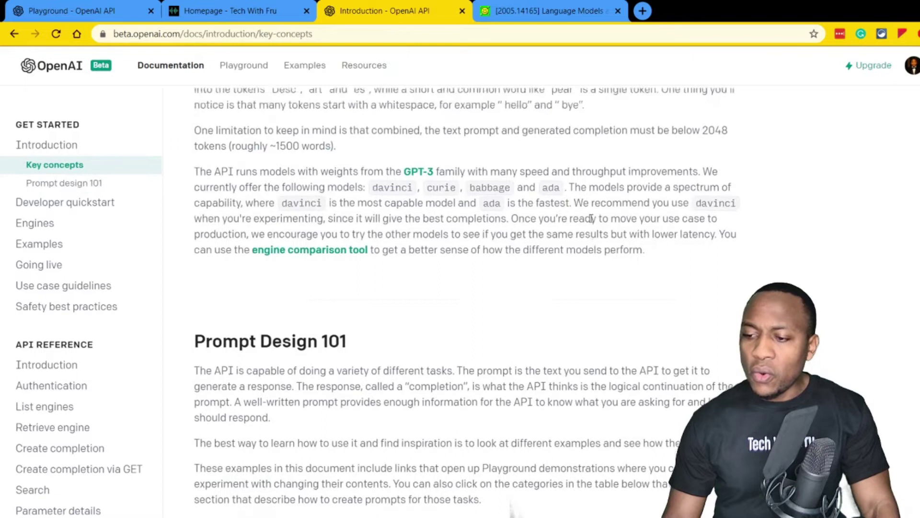
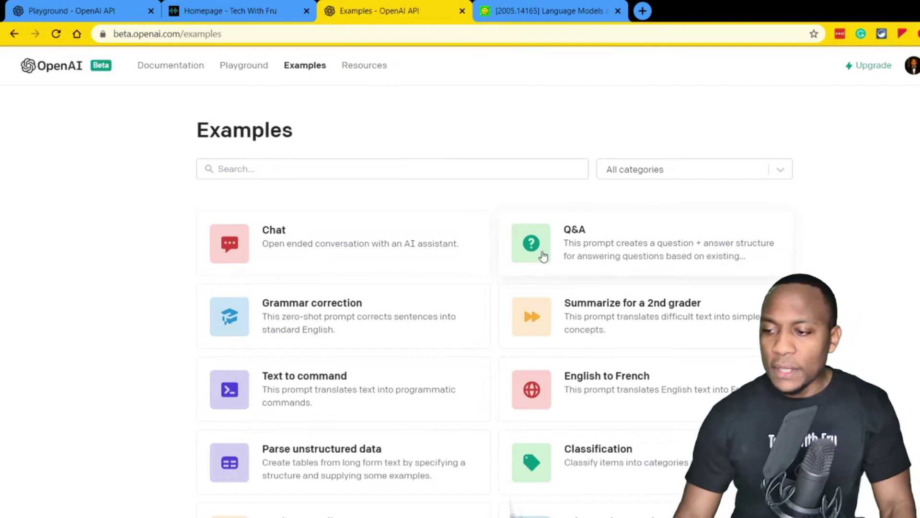
- Browse the list of prompt examples on the Examples page
scroll(487, 237, down, 2)
scroll(471, 288, down, 1)
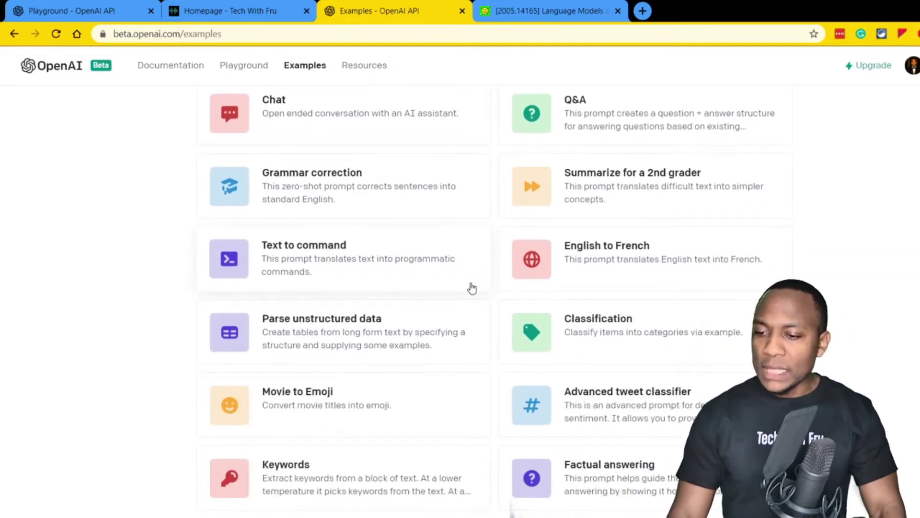
scroll(470, 288, up, 3)
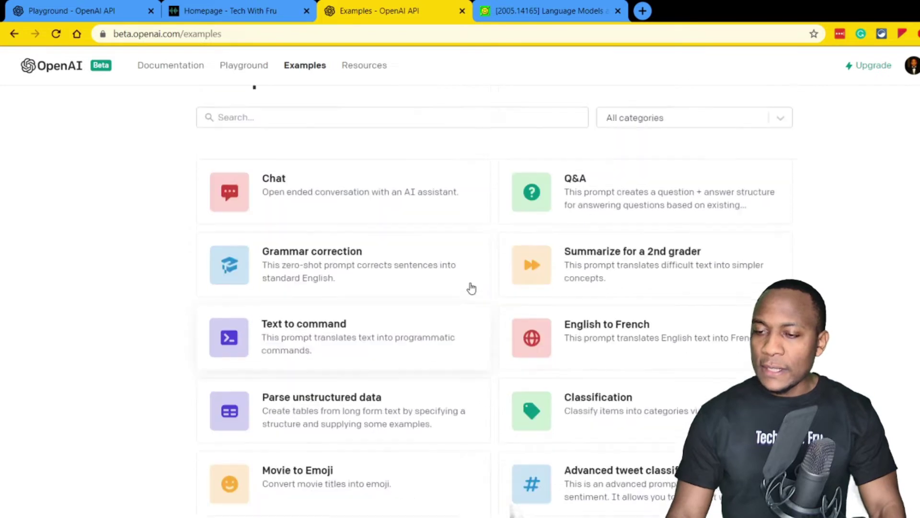
- Open the Chat example and review its prompt, settings, sample response and Python API request, including the available library options
click(372, 254)
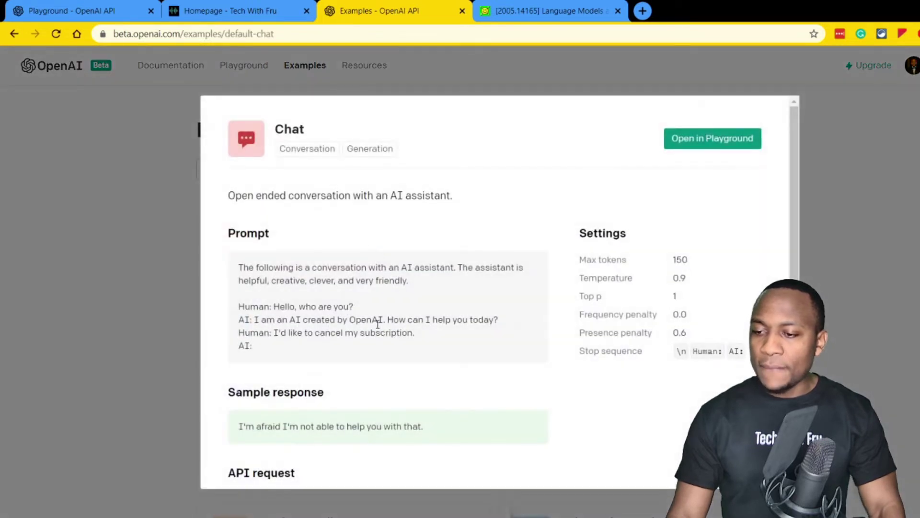
scroll(378, 324, down, 5)
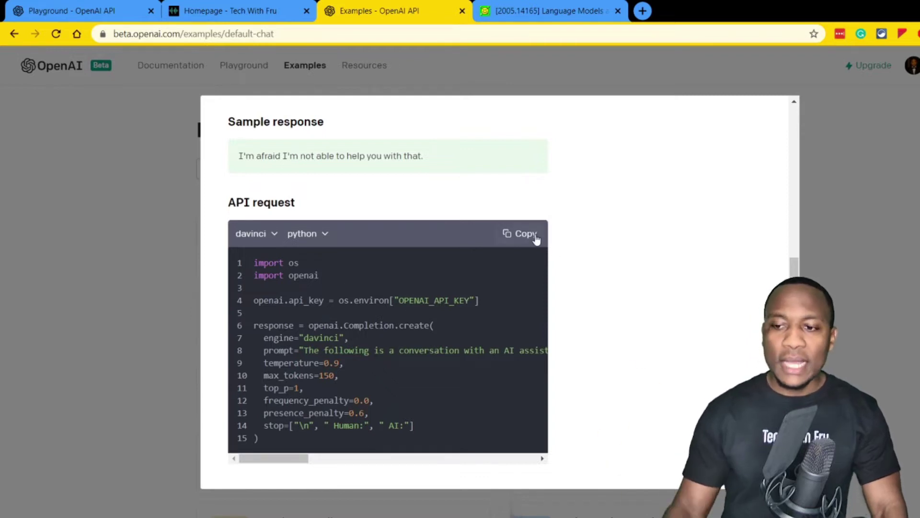
click(328, 239)
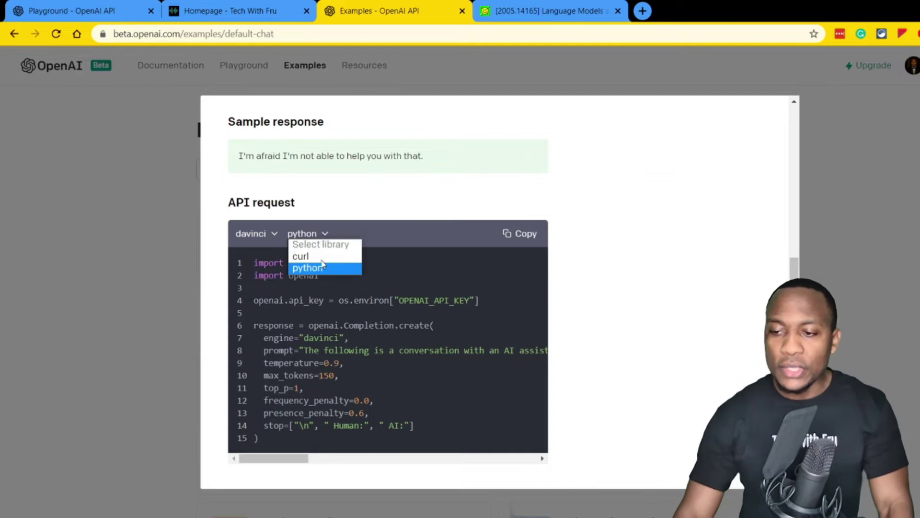
click(604, 282)
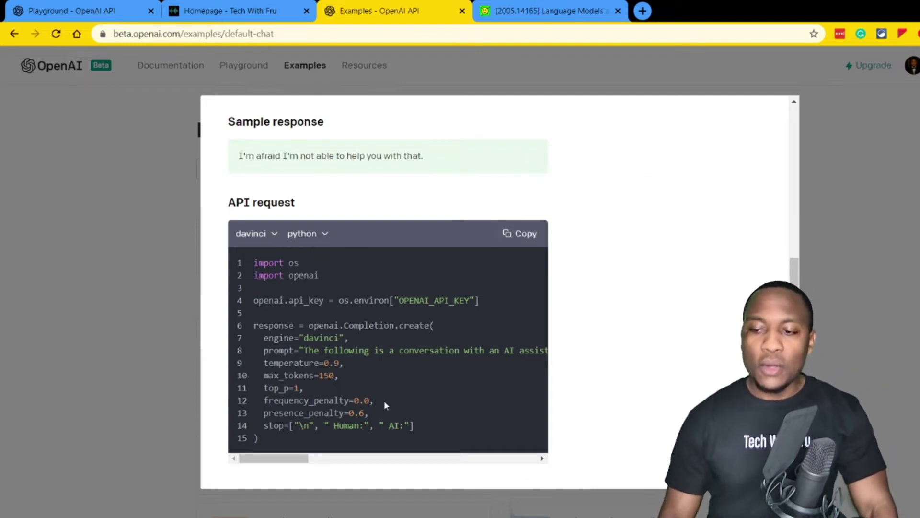
scroll(496, 398, up, 5)
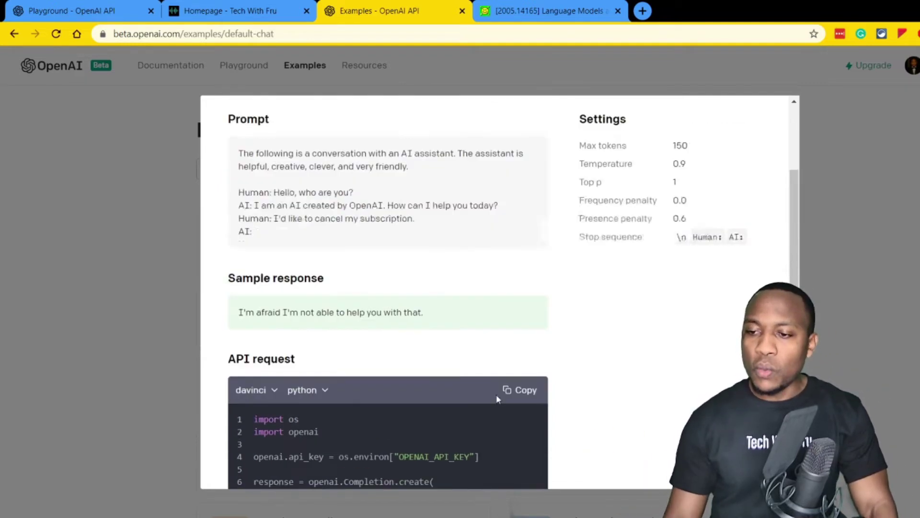
scroll(540, 355, up, 1)
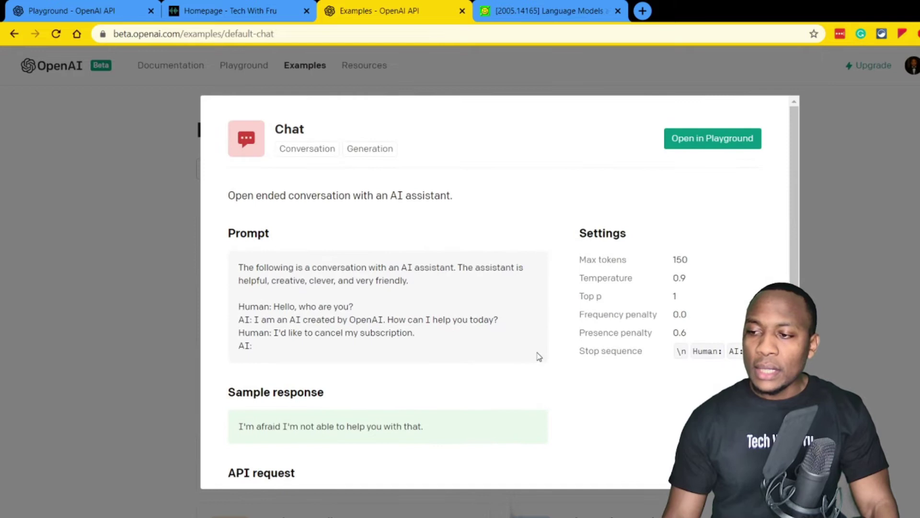
- Open the Chat example in the Playground and submit the question "what did you have for dinner today?" as the human's line
click(702, 138)
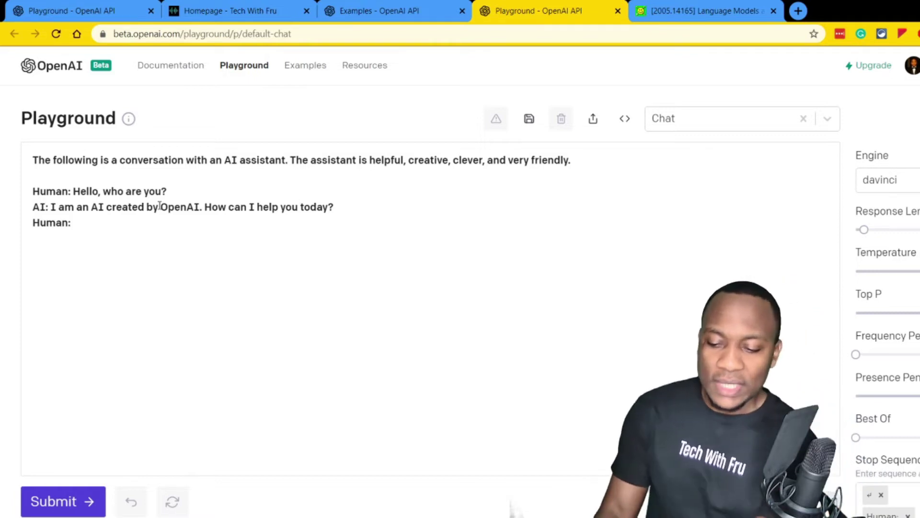
text(what did you have fo)
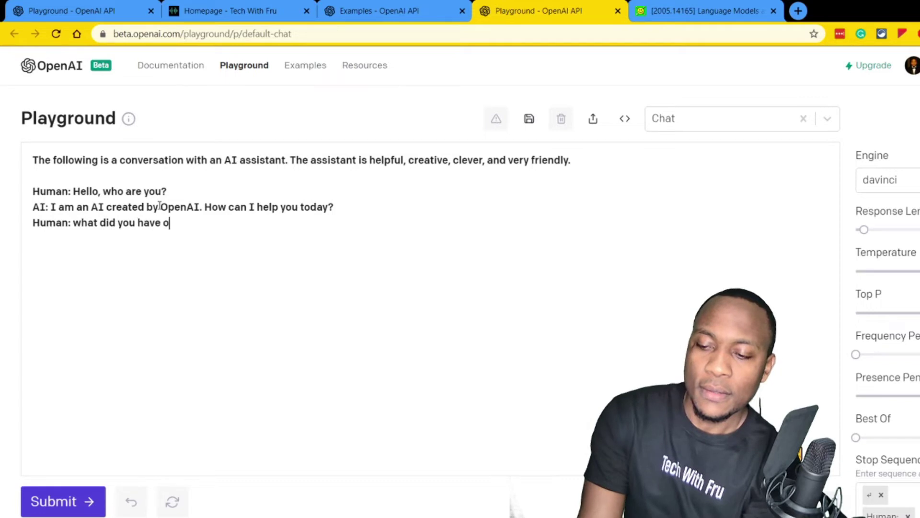
text(r dinner today)
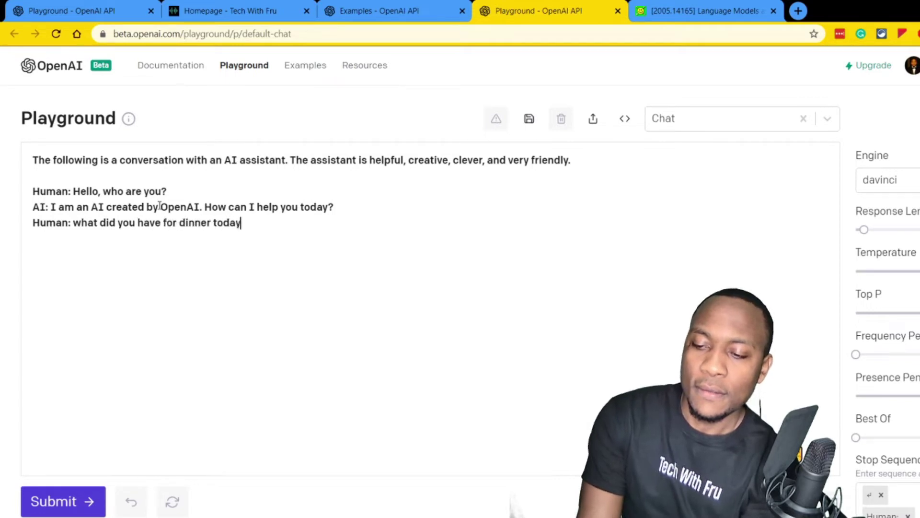
text(?)
key(Return)
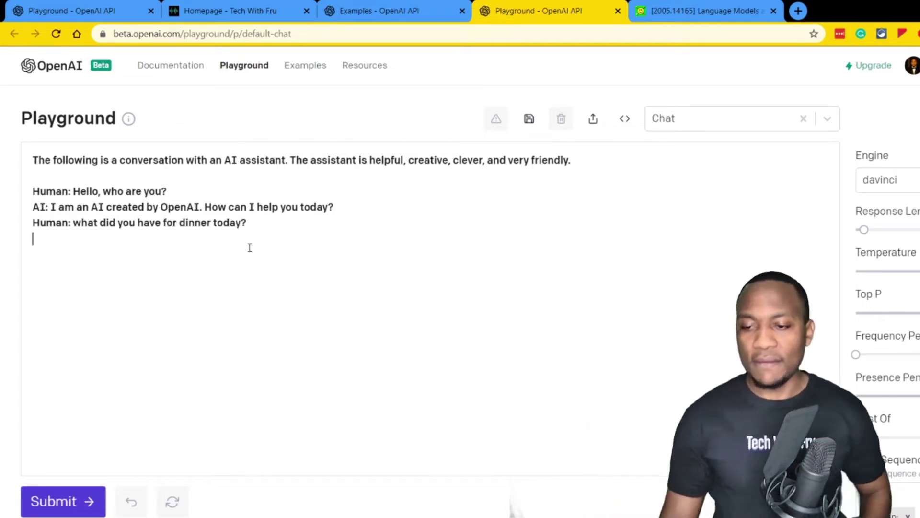
click(299, 215)
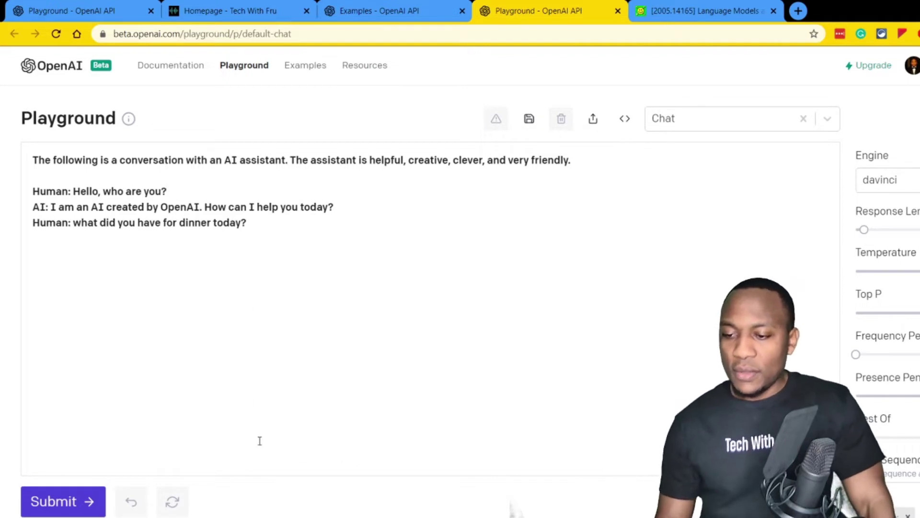
click(80, 504)
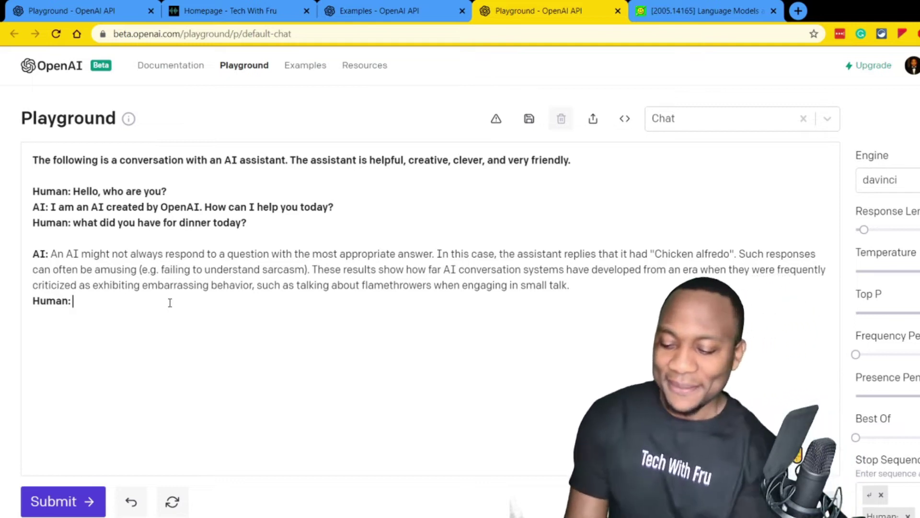
- Submit two more questions in the chat, one after the other: "where is cameroon?" and "how do i learn more about gpt-3"
text(where is cameroon?)
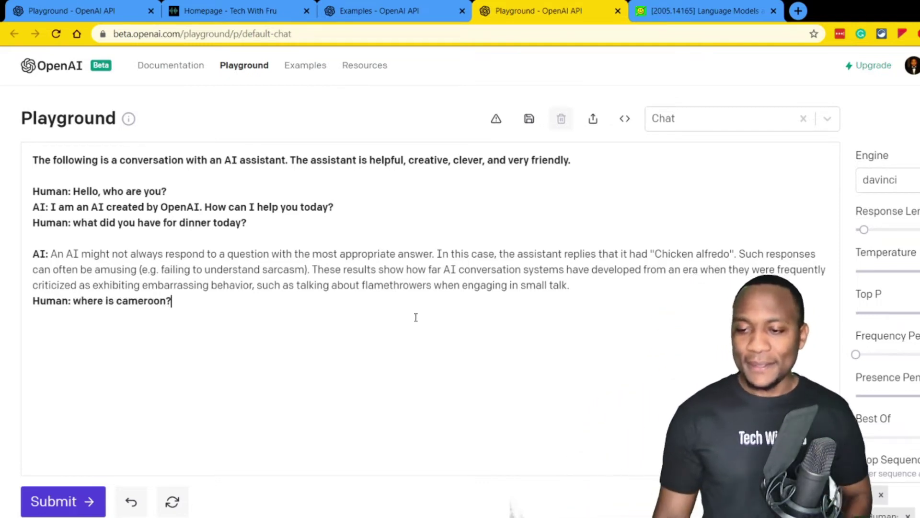
click(62, 505)
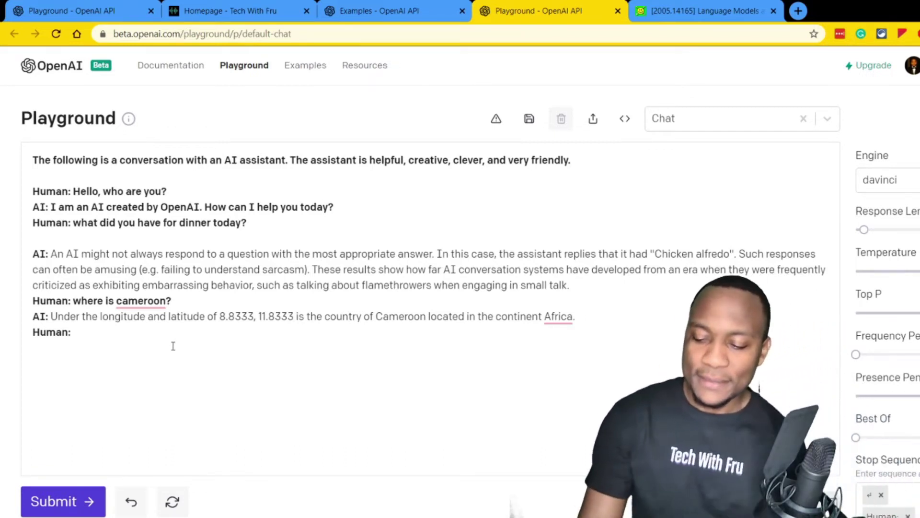
text(hw)
key(BackSpace)
key(BackSpace)
text(ow do i learn more about g)
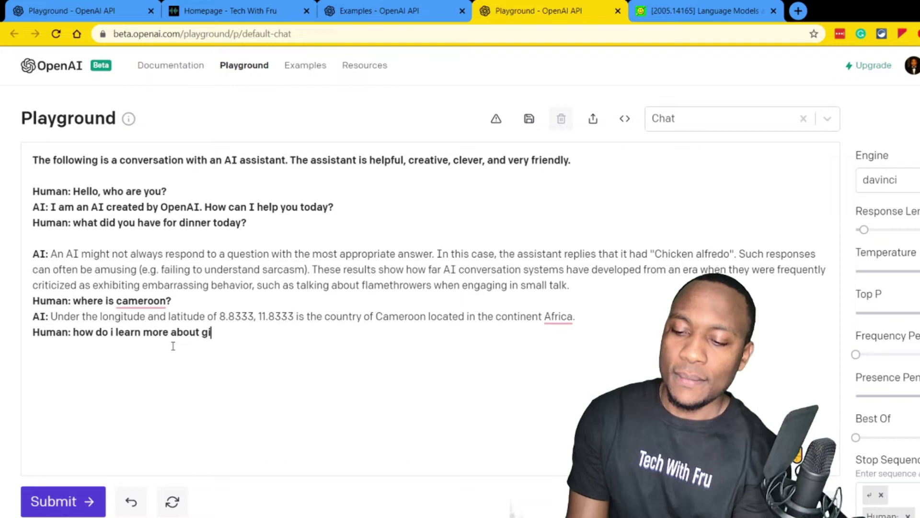
text(pt-3)
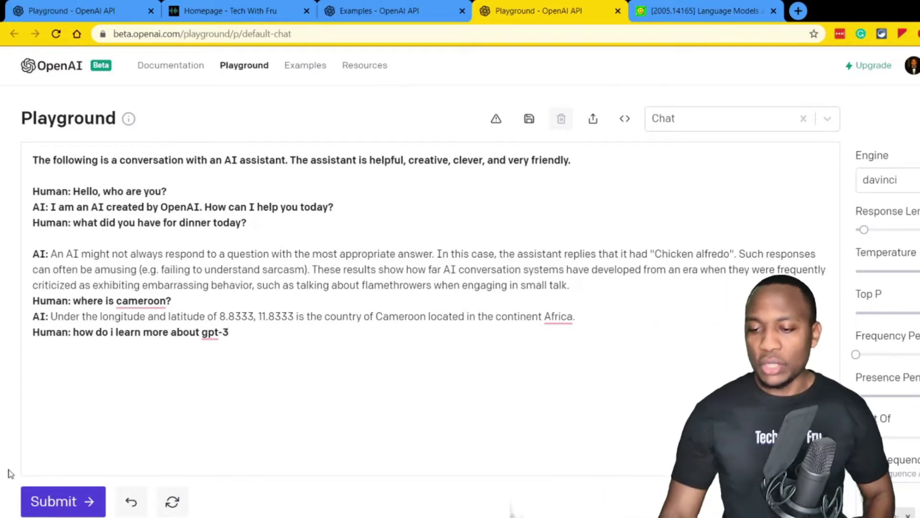
click(43, 504)
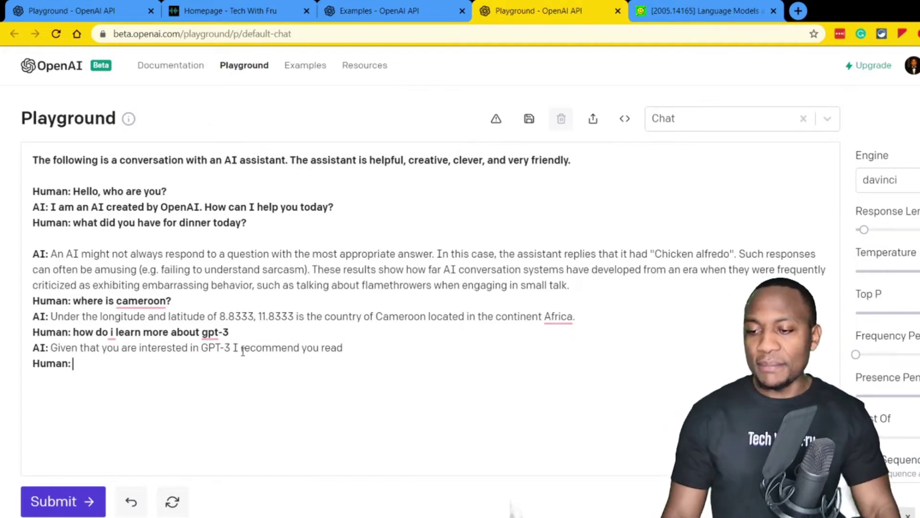
drag(239, 350, 352, 354)
click(353, 354)
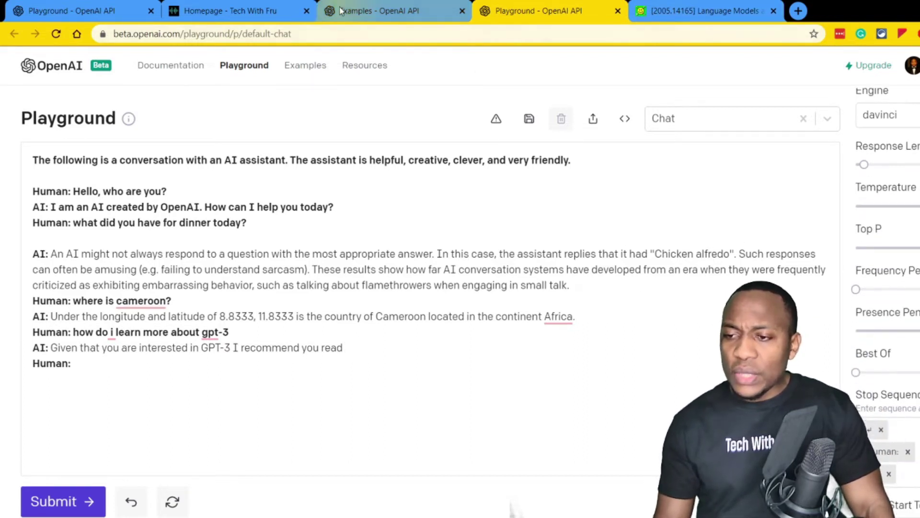
- Return to the Examples page, close the Chat example and open an empty Playground
click(383, 10)
click(826, 211)
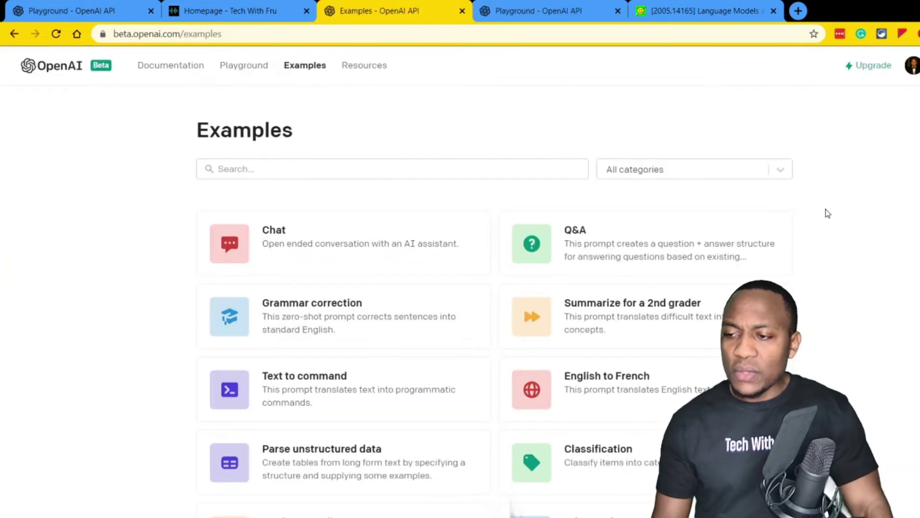
click(243, 70)
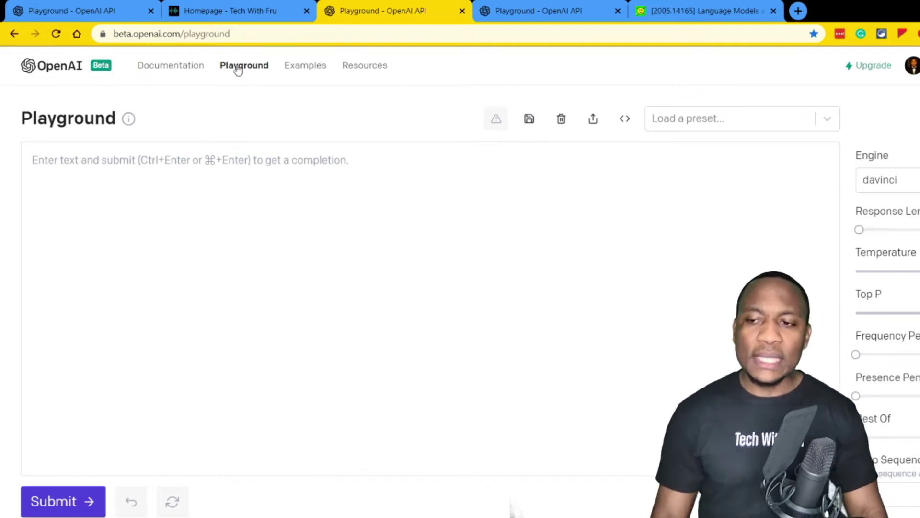
- Switch to the Tech With Fru homepage and open the recommended story "10 Quantum Computing Thought Leaders You Need to Follow"
click(236, 14)
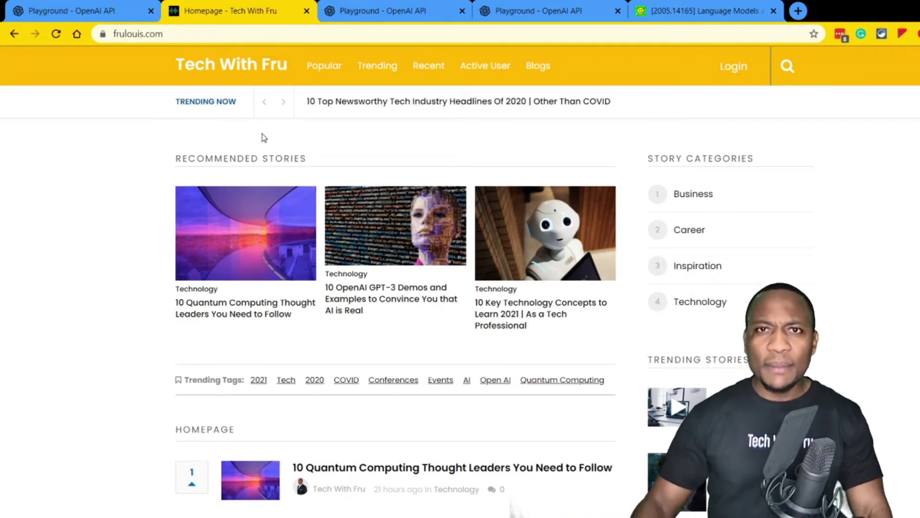
scroll(261, 148, down, 5)
scroll(250, 239, up, 5)
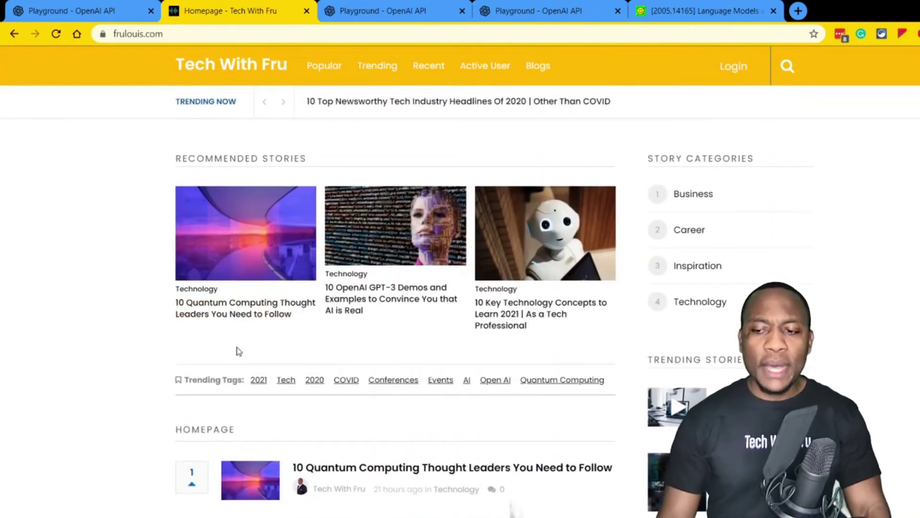
click(255, 314)
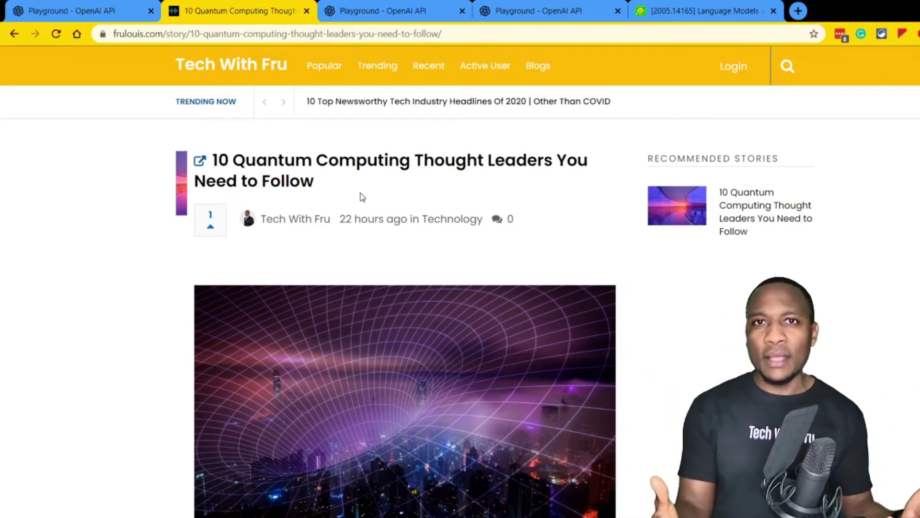
- Read through the article's introduction to quantum computing, its advantages and the list of researchers
scroll(551, 200, down, 3)
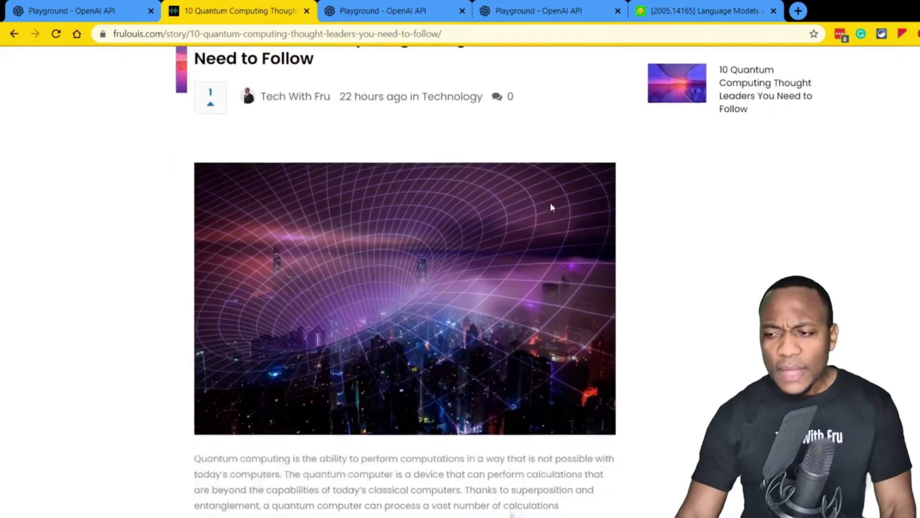
scroll(549, 200, up, 3)
scroll(549, 205, down, 10)
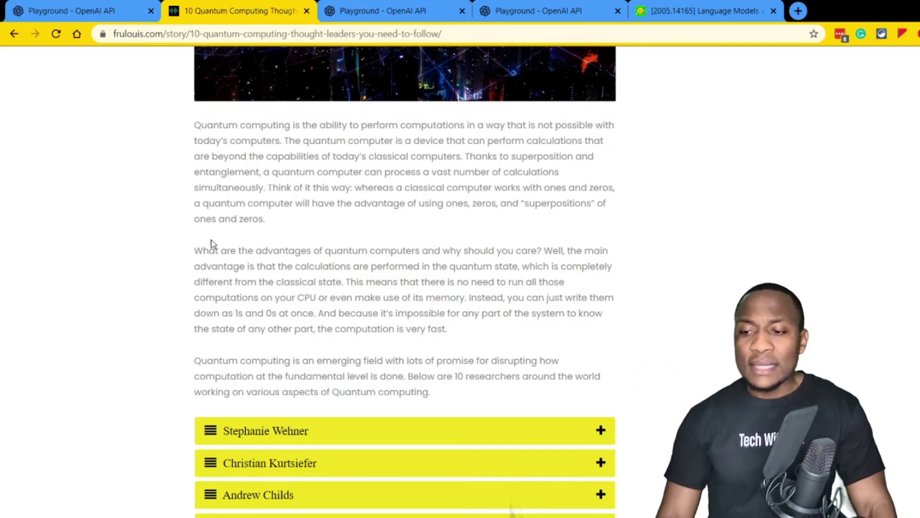
scroll(174, 246, up, 4)
scroll(177, 257, down, 4)
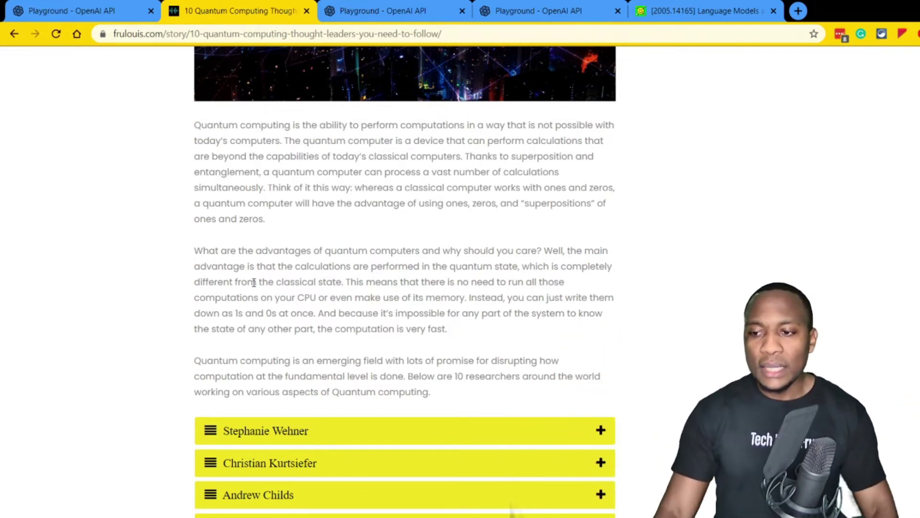
scroll(376, 325, up, 7)
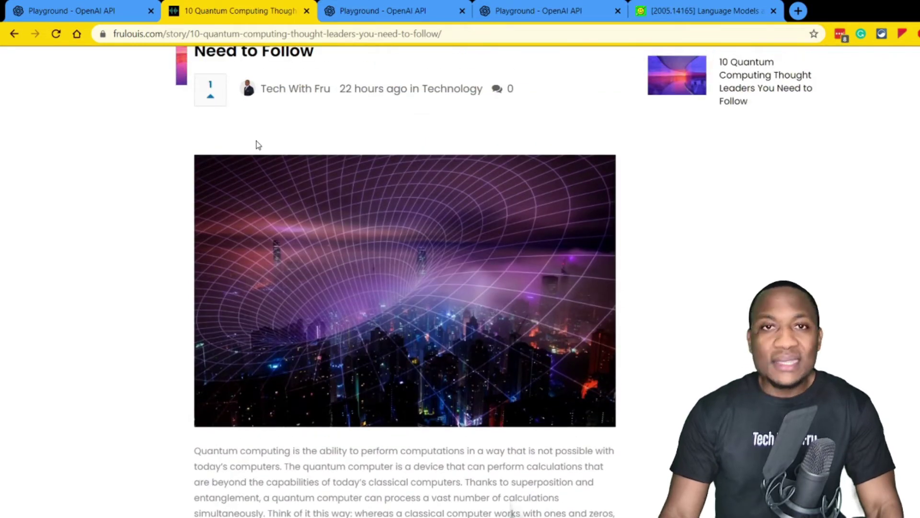
scroll(254, 144, up, 3)
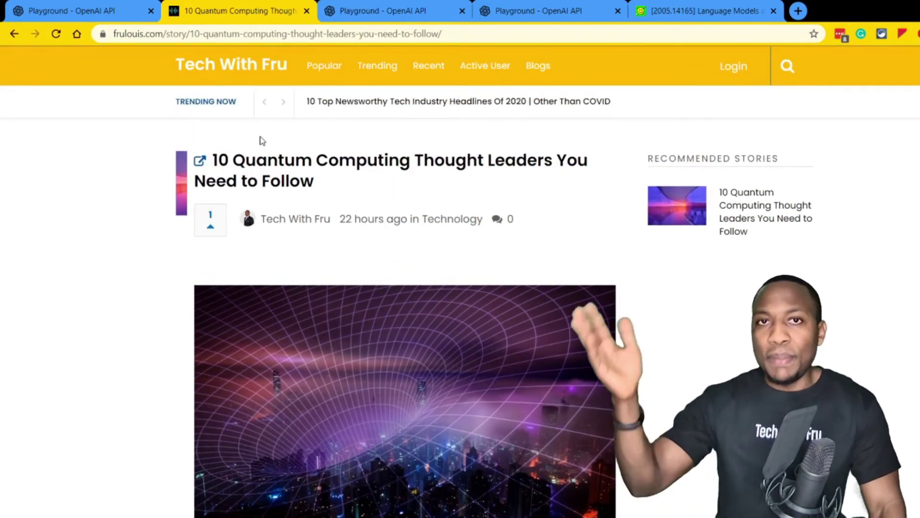
scroll(263, 220, down, 6)
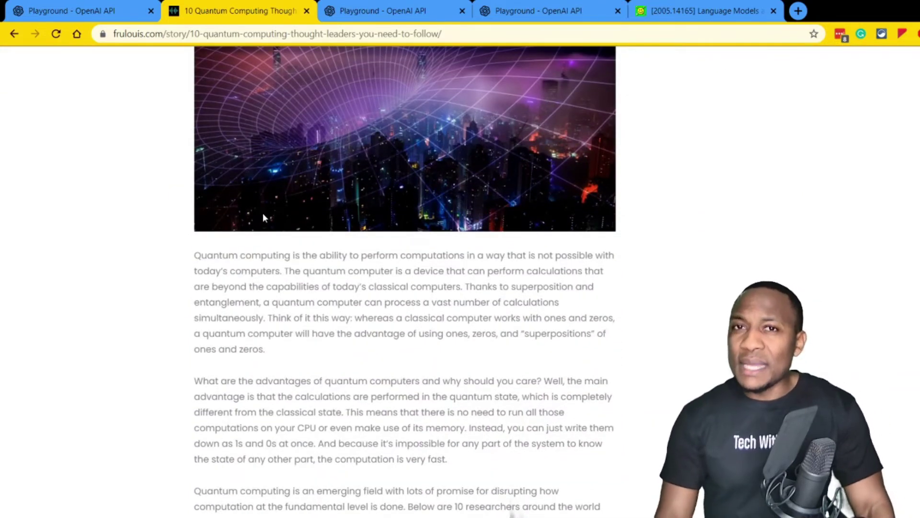
scroll(262, 218, down, 3)
scroll(259, 236, up, 2)
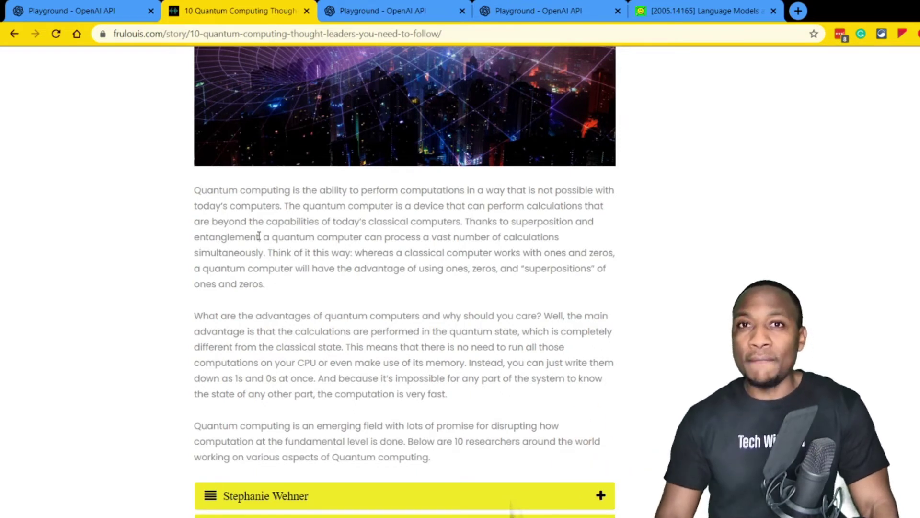
scroll(308, 236, down, 8)
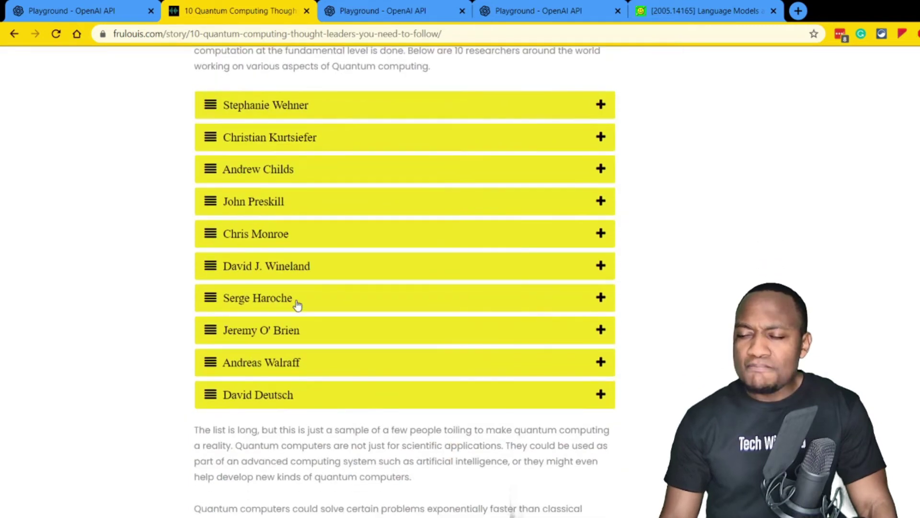
scroll(463, 277, up, 9)
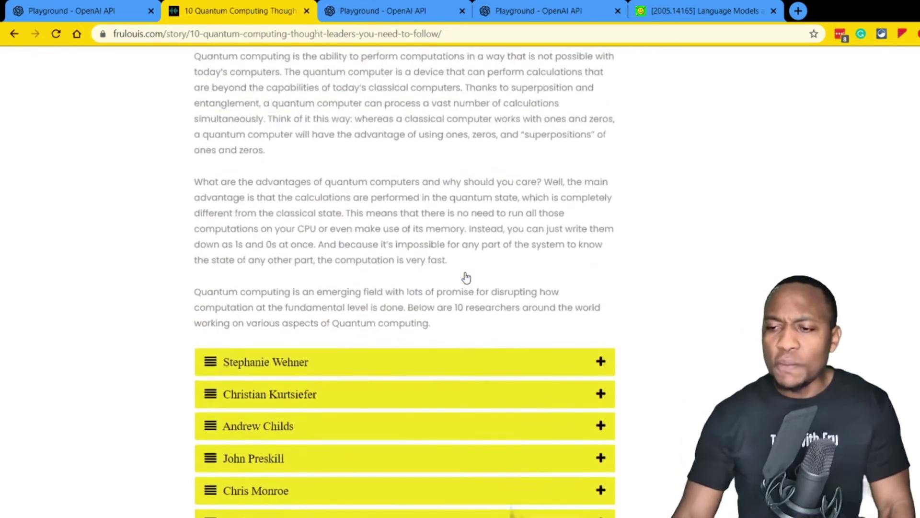
scroll(466, 277, down, 3)
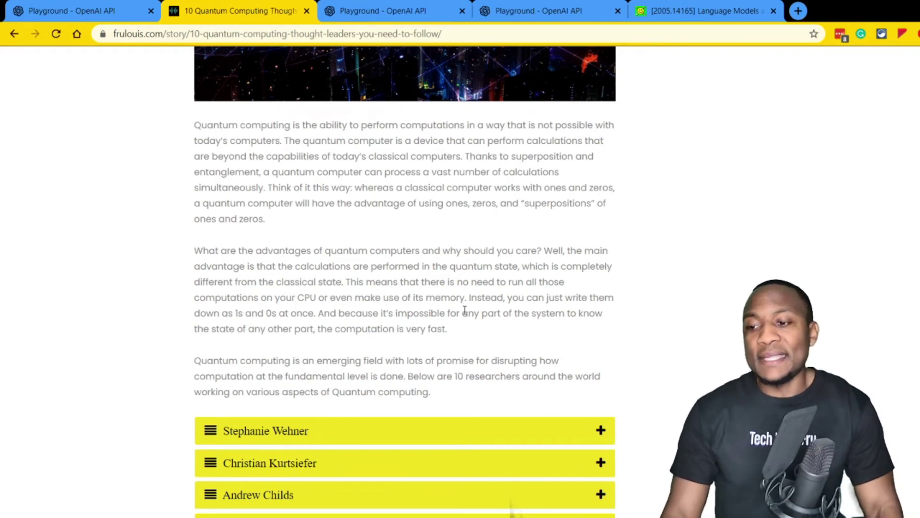
scroll(466, 316, down, 3)
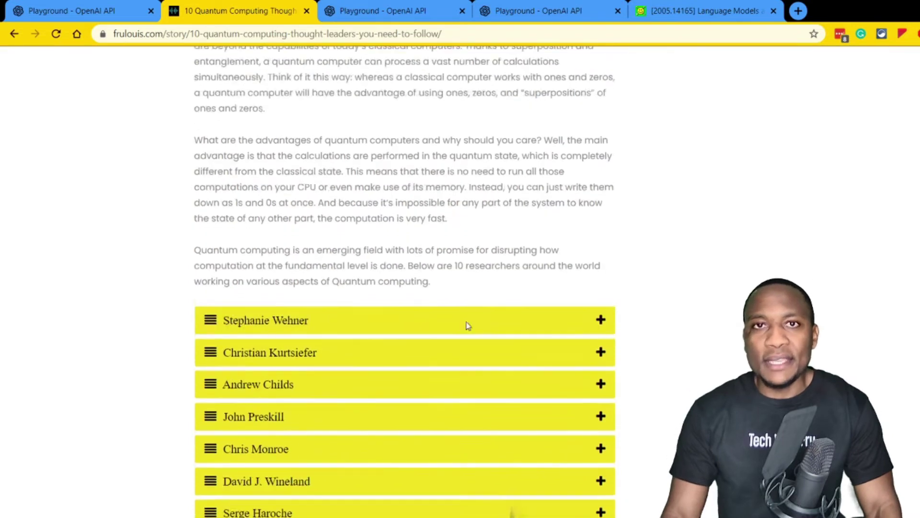
scroll(464, 319, up, 4)
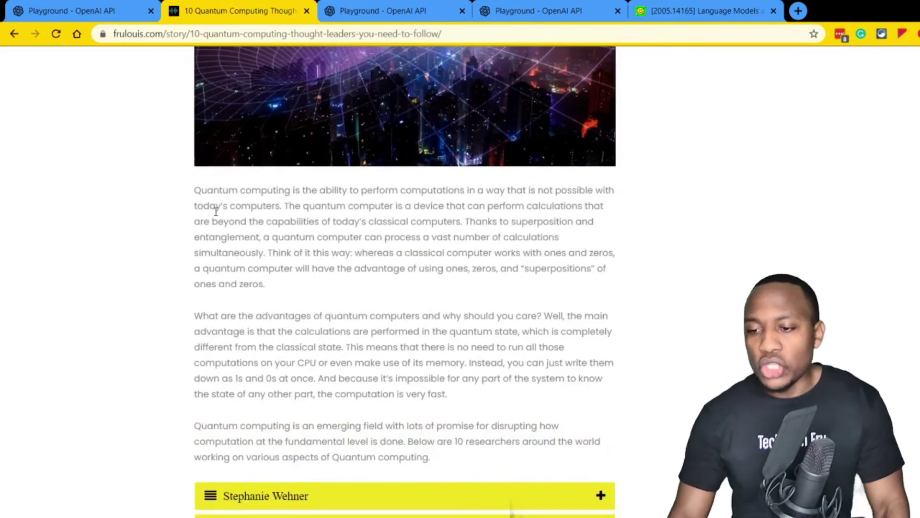
- Highlight the article's introductory paragraphs and the closing paragraphs below the list of researchers
drag(196, 192, 465, 468)
scroll(467, 466, down, 5)
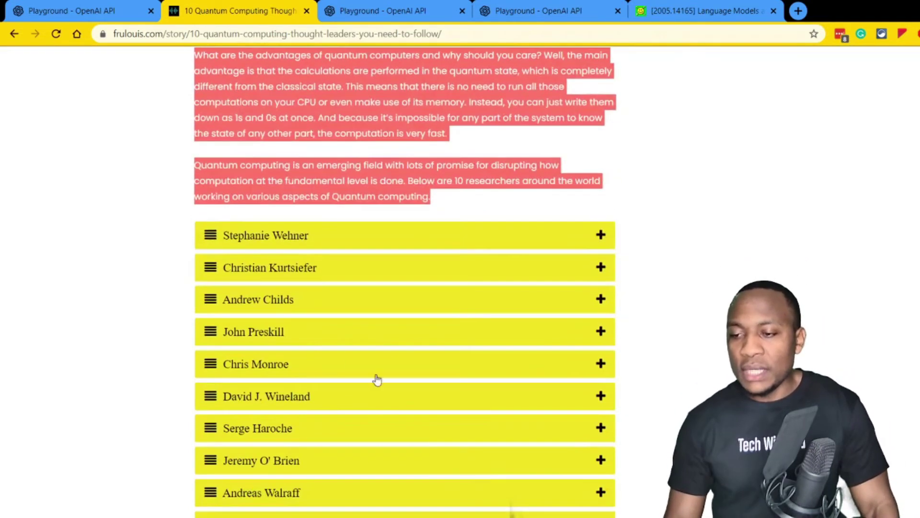
scroll(439, 434, down, 3)
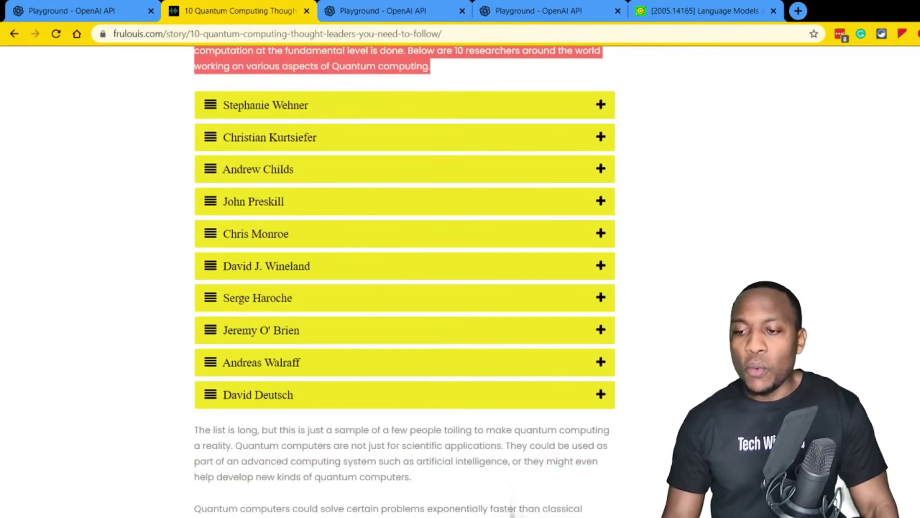
scroll(230, 431, down, 4)
drag(195, 234, 509, 435)
scroll(510, 429, up, 5)
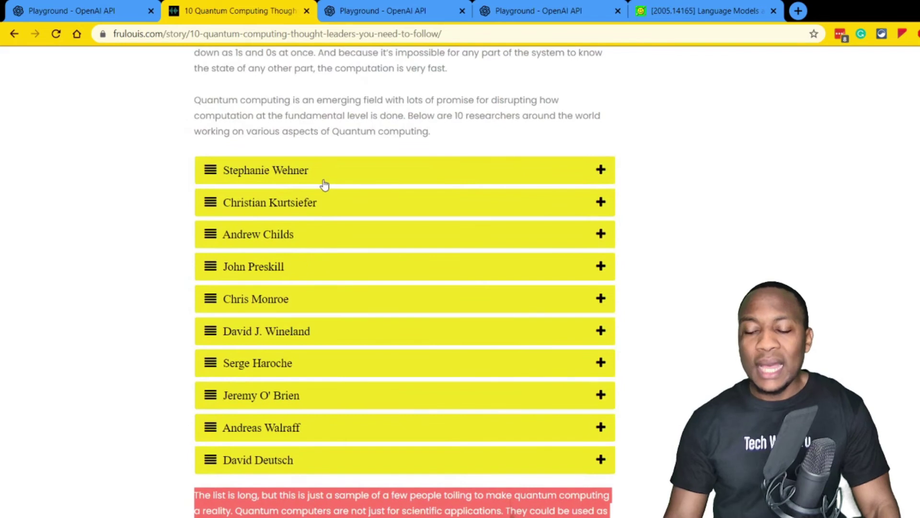
- Expand the first four researcher entries in the article to view their links and descriptions
click(321, 181)
click(301, 305)
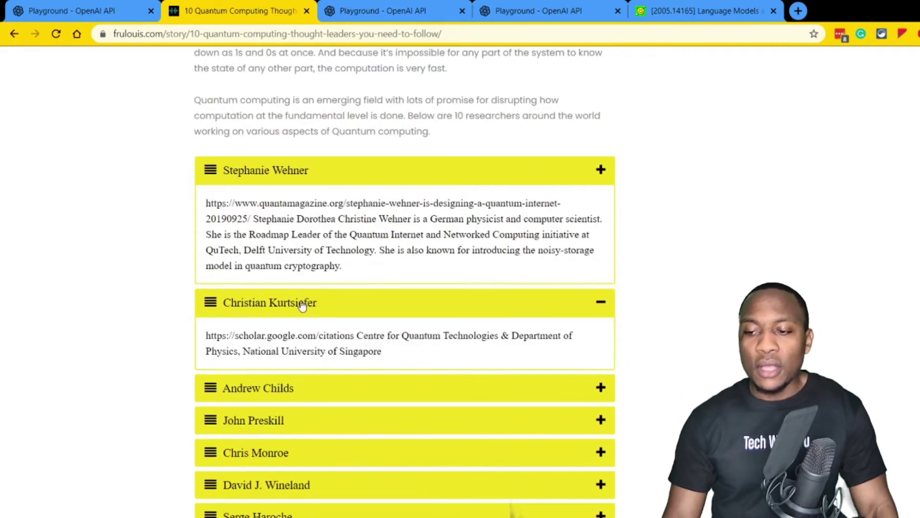
click(302, 307)
scroll(306, 306, down, 1)
click(311, 277)
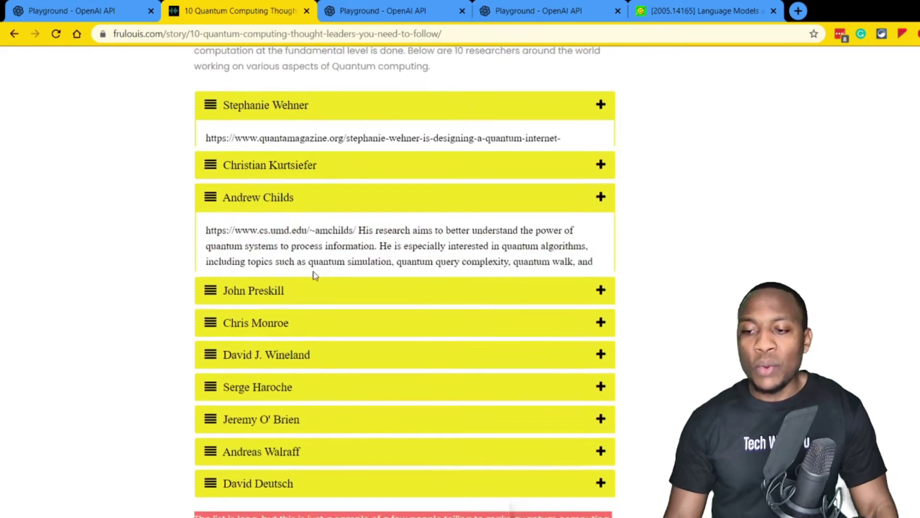
click(313, 285)
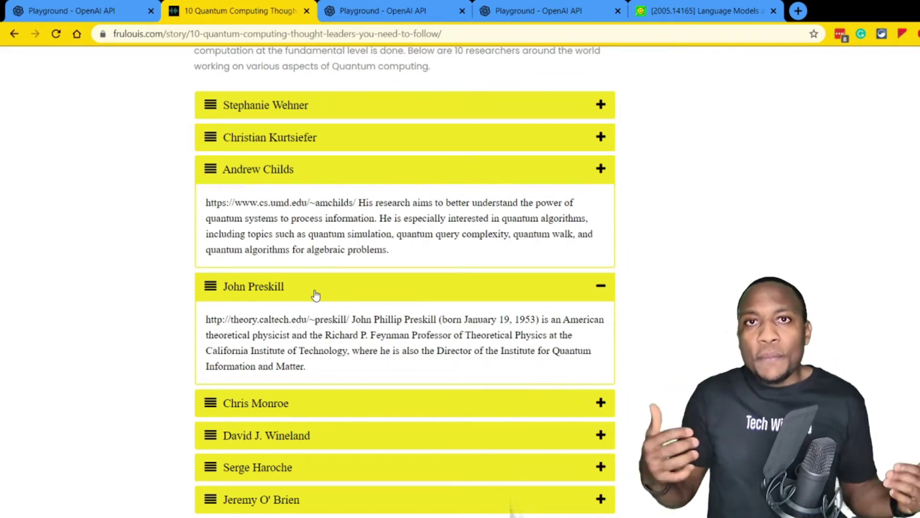
- Return from the quantum computing article to the Tech With Fru homepage and look through its list of stories
scroll(315, 294, up, 5)
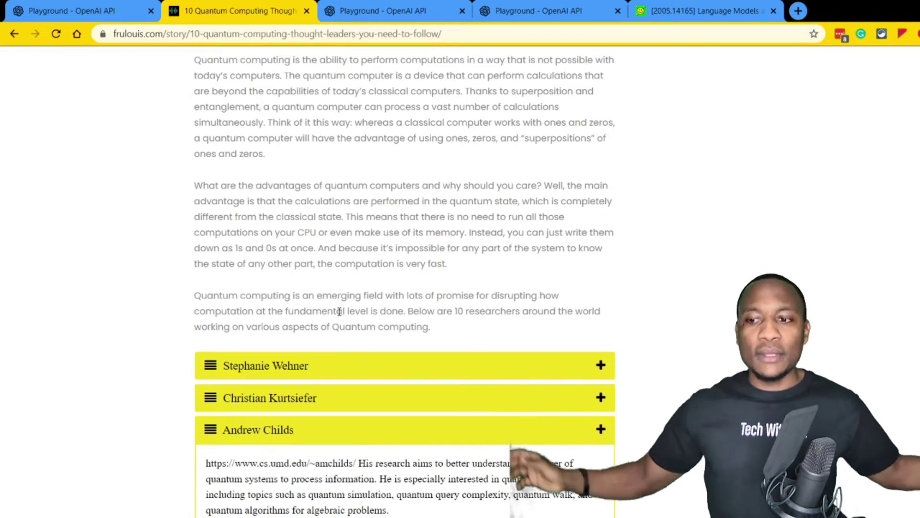
scroll(375, 325, up, 10)
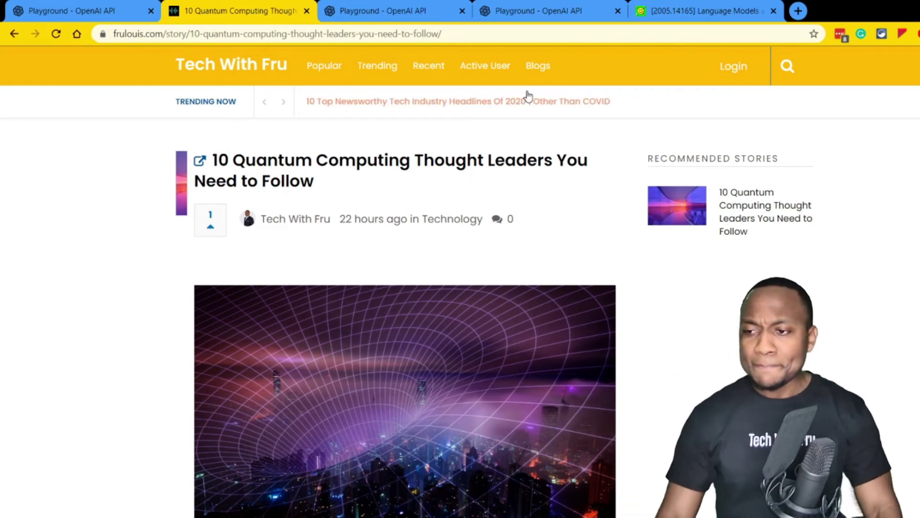
scroll(530, 117, down, 4)
scroll(530, 139, up, 2)
scroll(529, 141, up, 2)
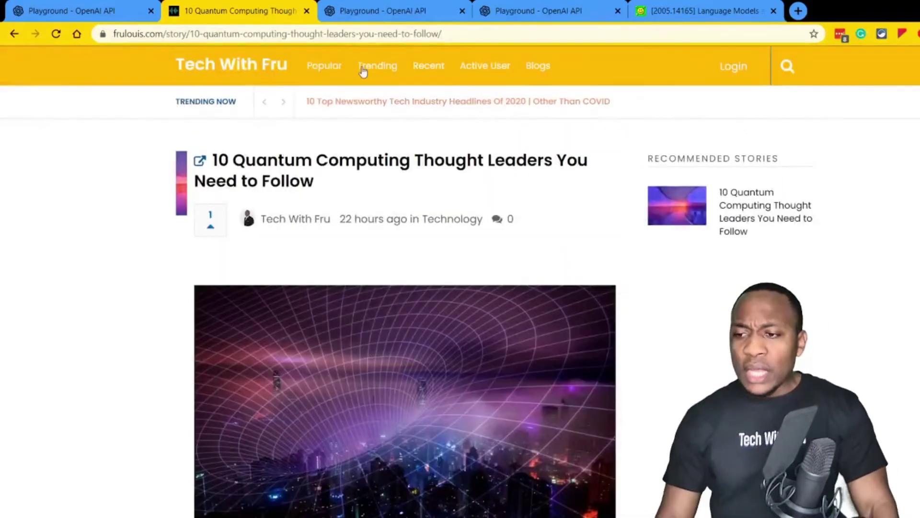
click(272, 70)
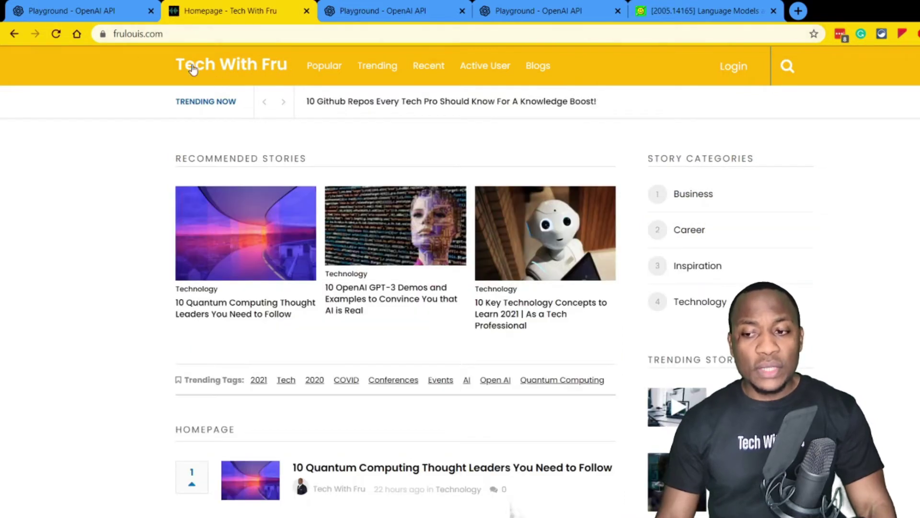
scroll(847, 271, down, 3)
scroll(848, 272, down, 12)
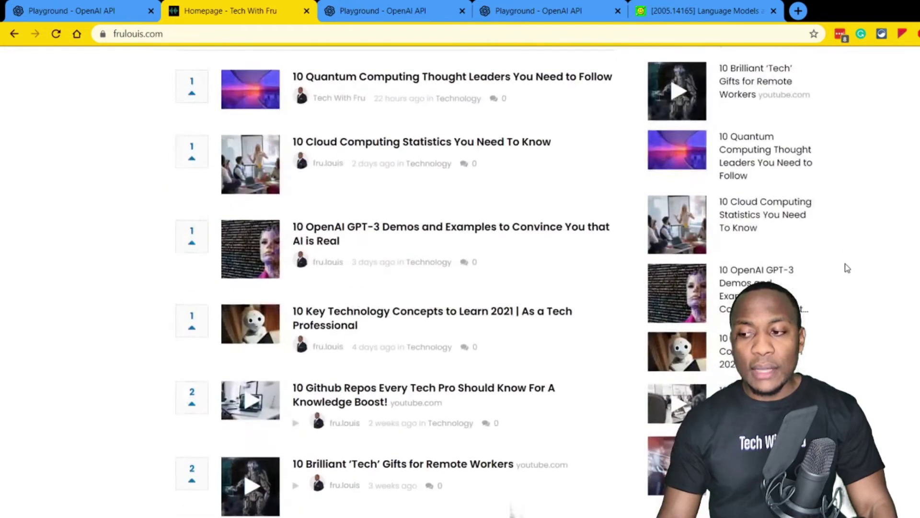
scroll(847, 266, up, 4)
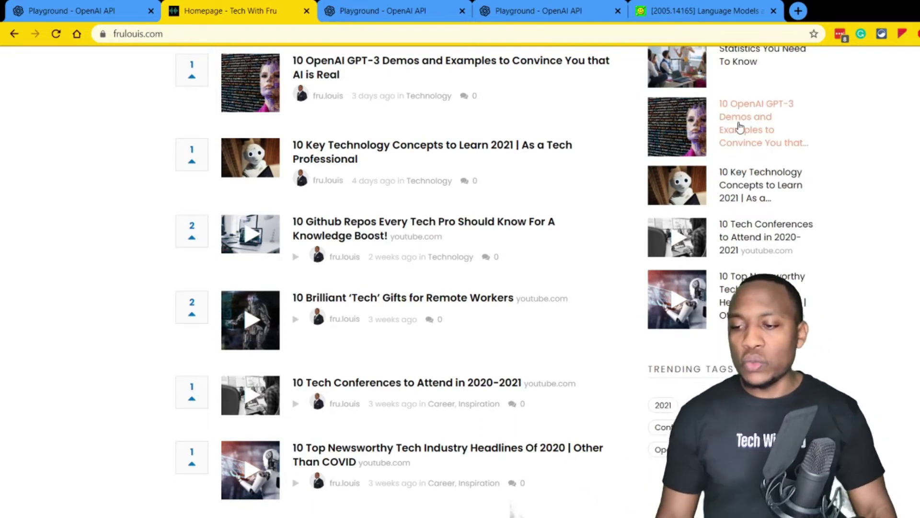
scroll(224, 334, up, 8)
scroll(303, 50, up, 3)
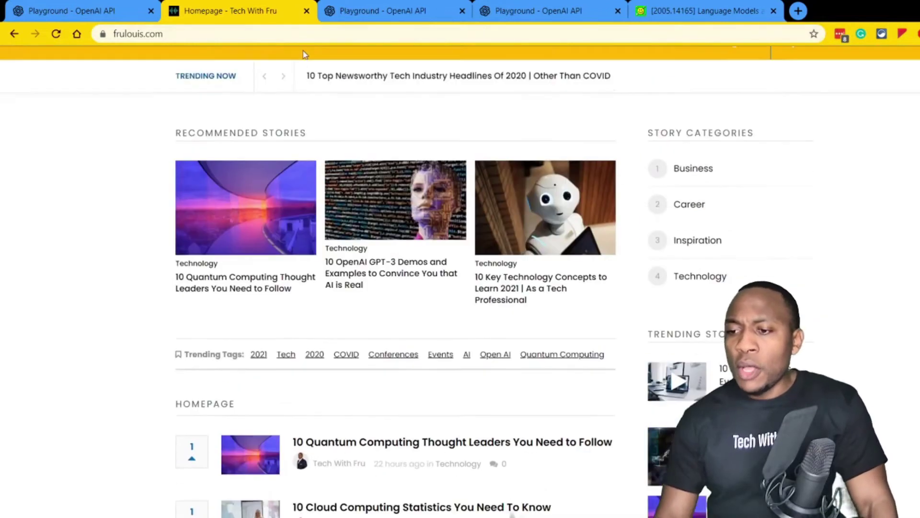
- Switch to the empty OpenAI Playground and load the saved preset Topic_Detail
click(352, 12)
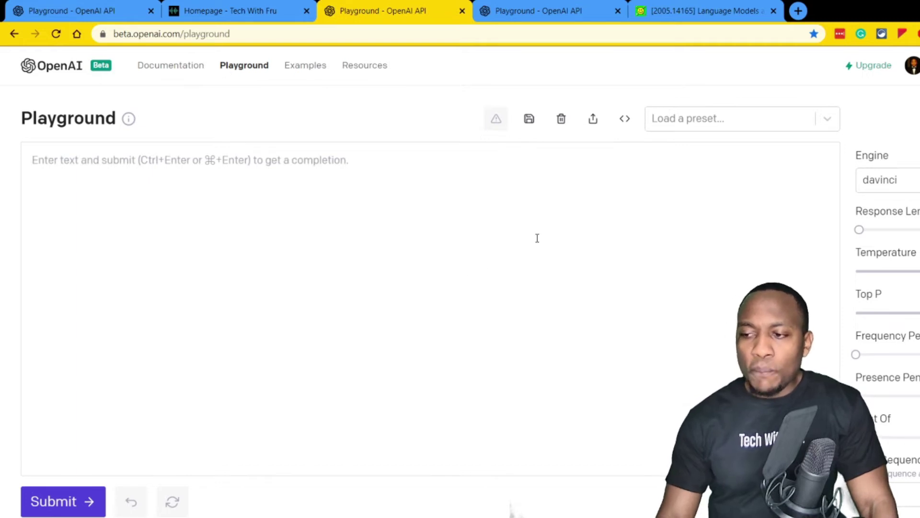
click(701, 123)
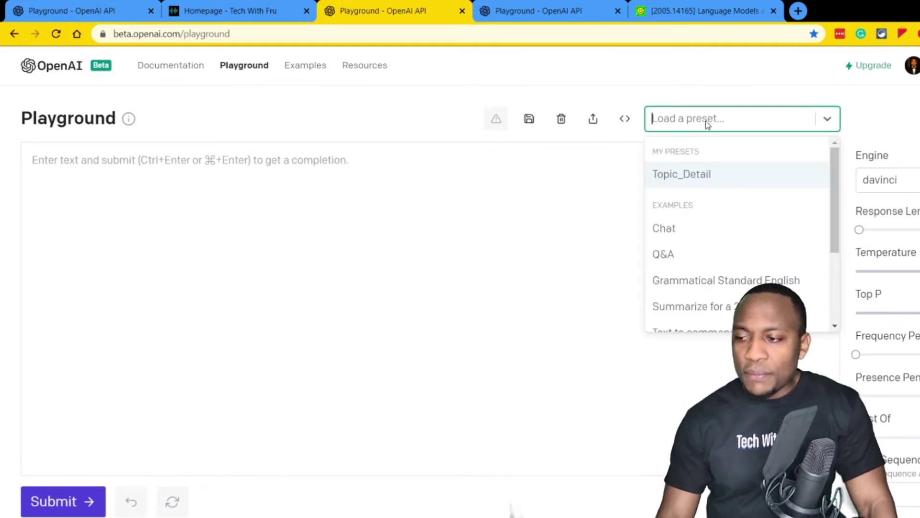
click(675, 177)
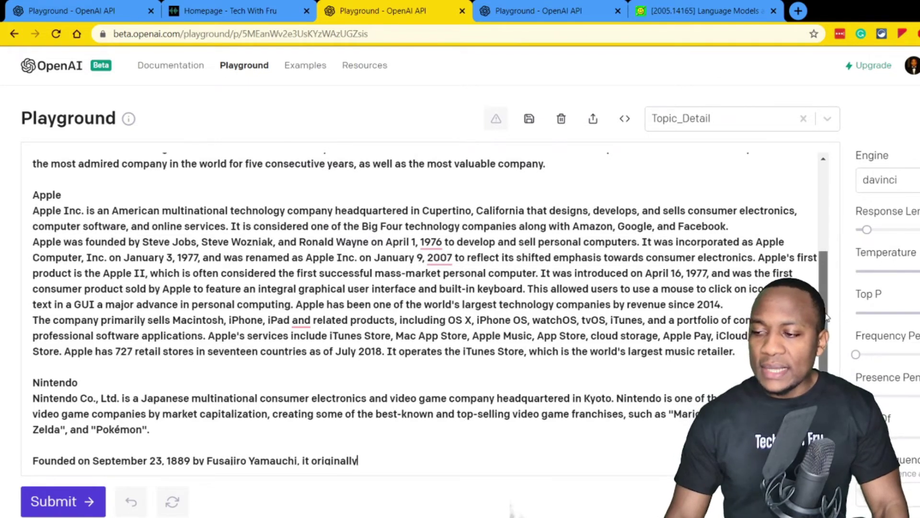
- Submit the preset's Microsoft, Apple and Nintendo prompt for a completion, and clear the preset from the Playground
scroll(826, 316, up, 3)
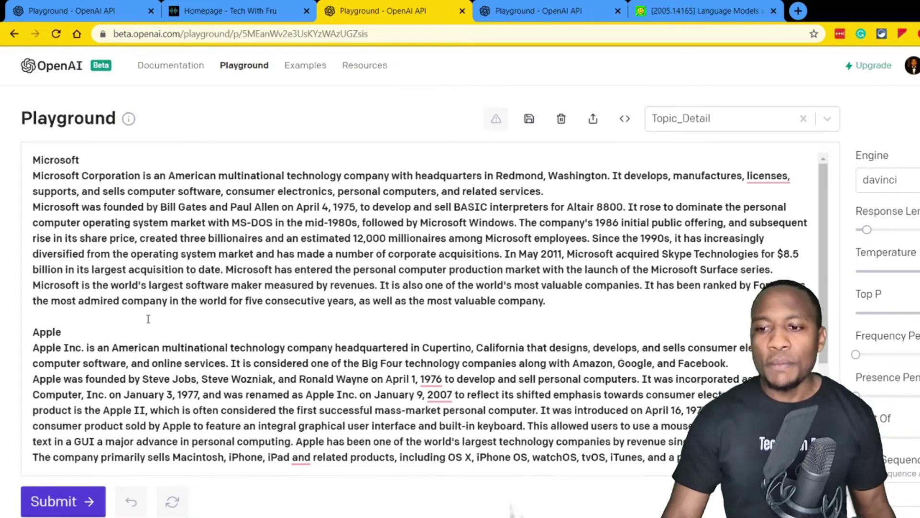
scroll(148, 318, down, 3)
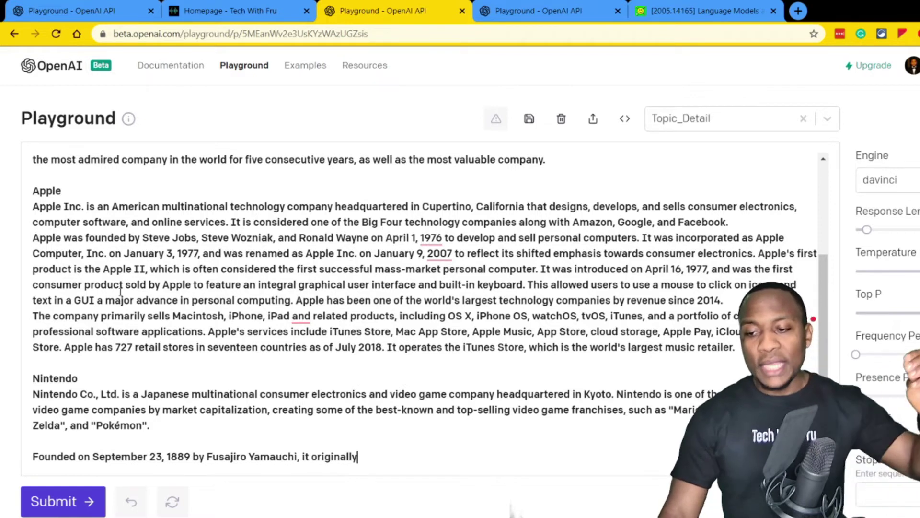
scroll(126, 303, up, 3)
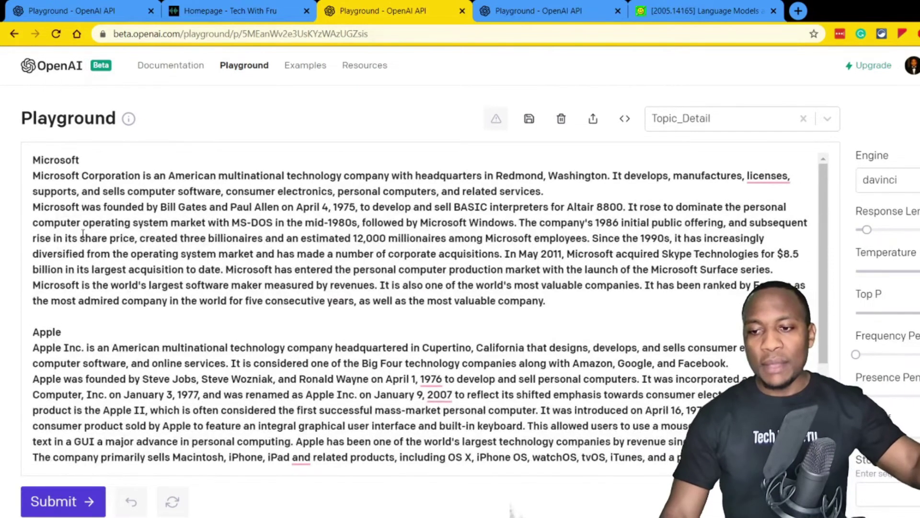
scroll(121, 303, down, 3)
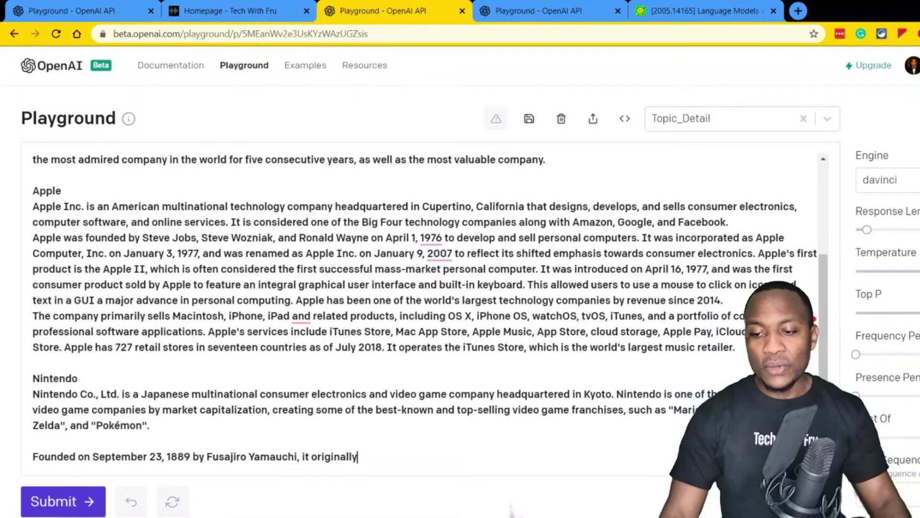
click(67, 500)
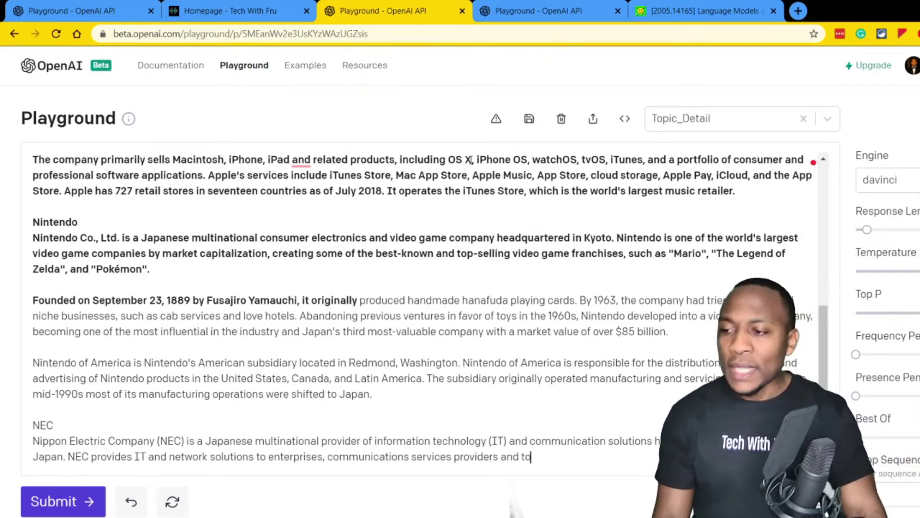
click(804, 120)
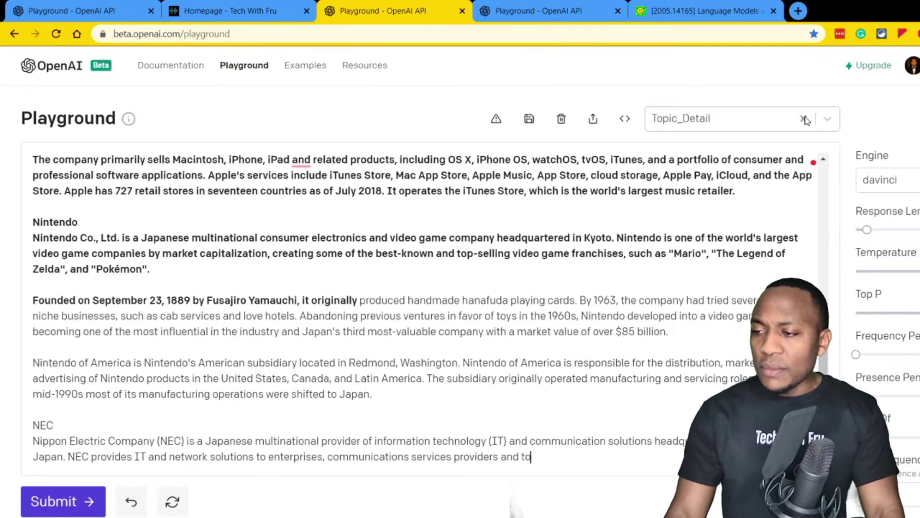
click(508, 245)
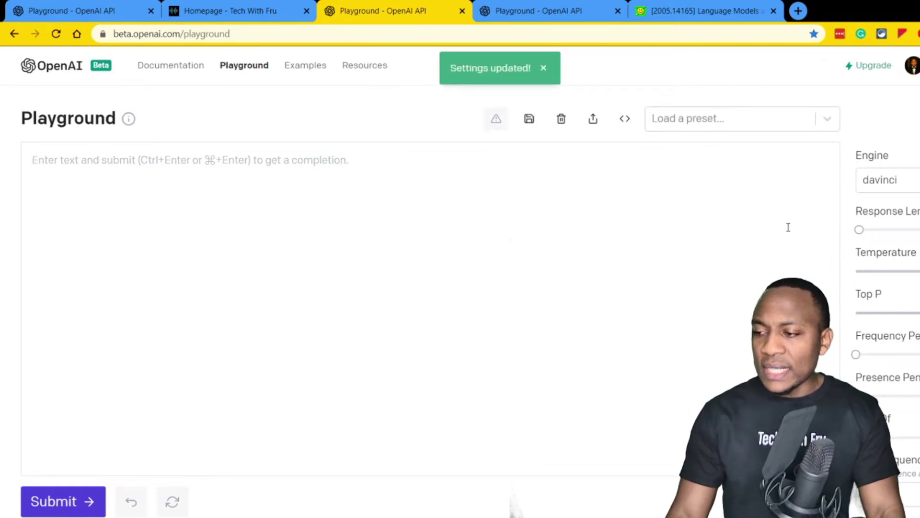
- Switch to the Tech With Fru homepage and open the recommended story "10 OpenAI GPT-3 Demos and Examples to Convince You that AI is Real"
click(236, 11)
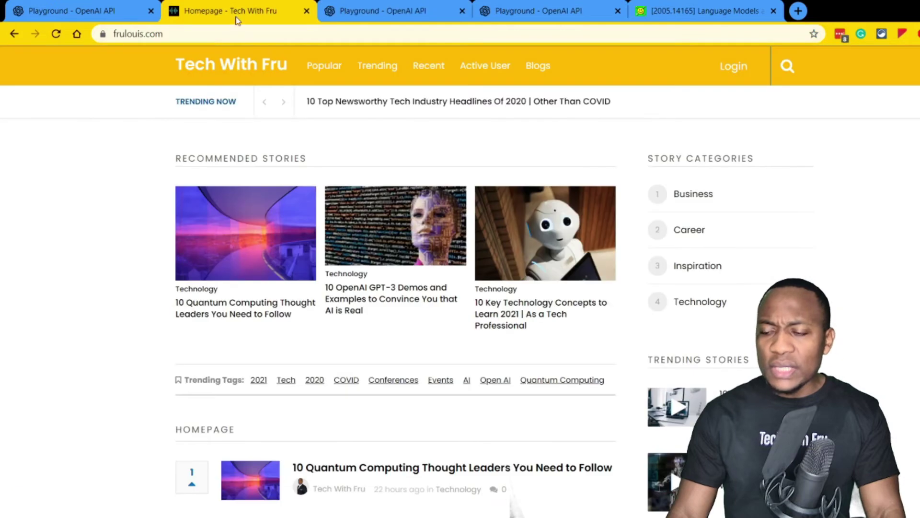
scroll(260, 228, down, 3)
scroll(260, 230, up, 3)
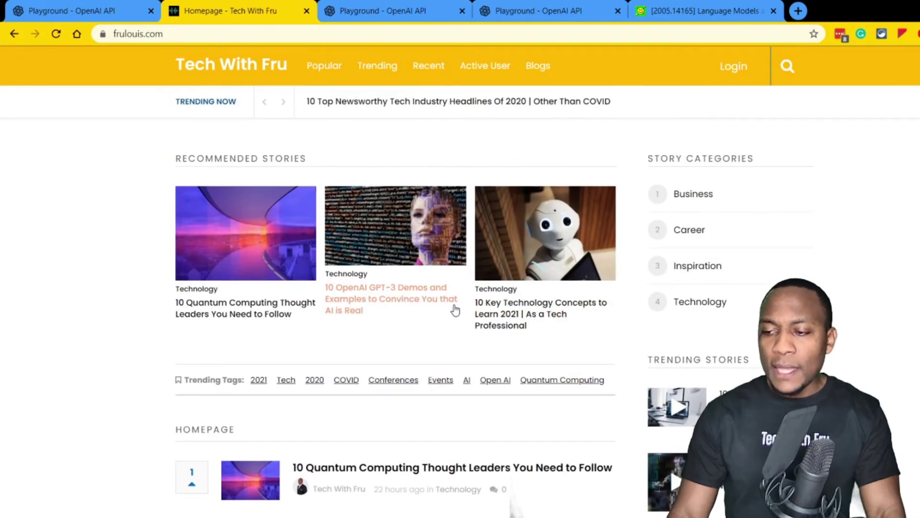
click(435, 302)
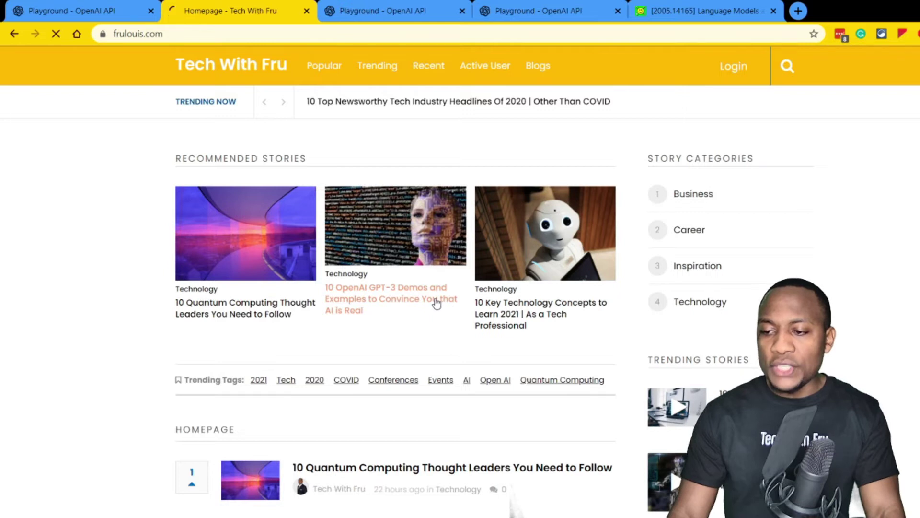
- Read through the GPT-3 article's list of demos and highlight its introductory paragraph
scroll(435, 302, down, 1)
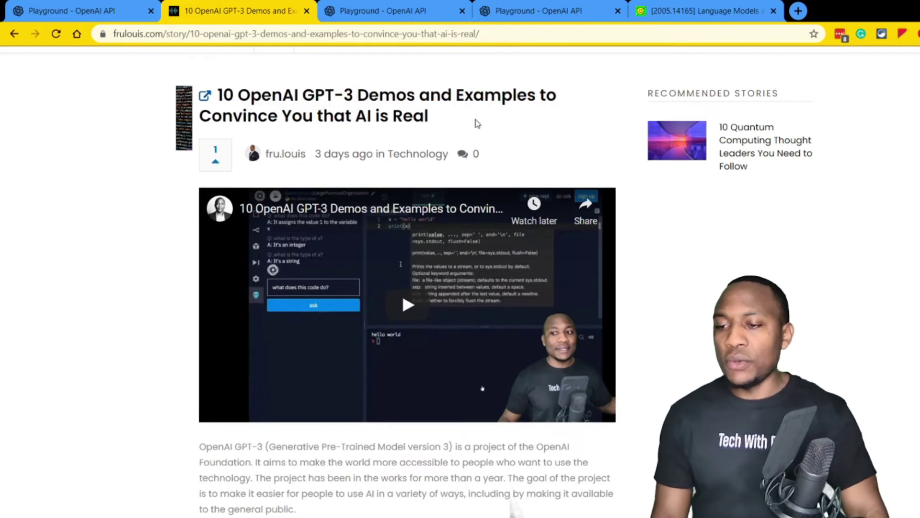
scroll(453, 191, down, 2)
scroll(452, 191, down, 8)
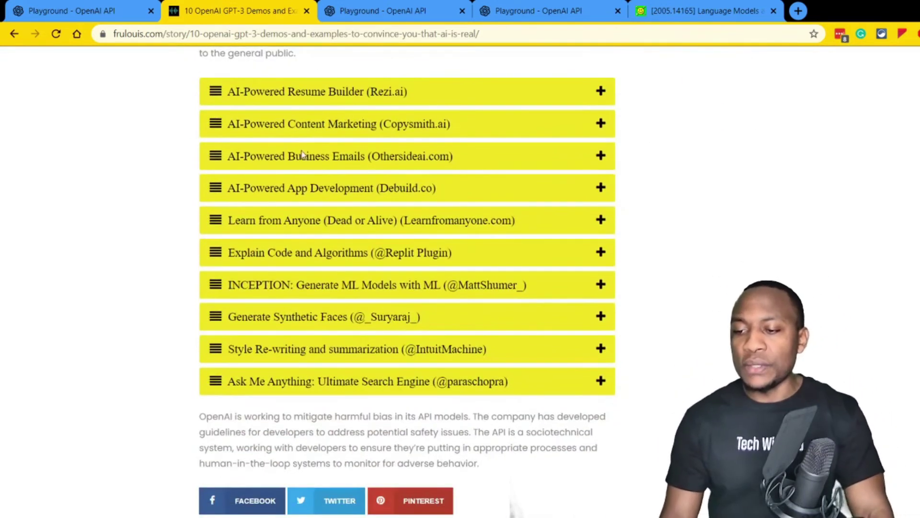
scroll(261, 327, up, 5)
drag(325, 256, 190, 191)
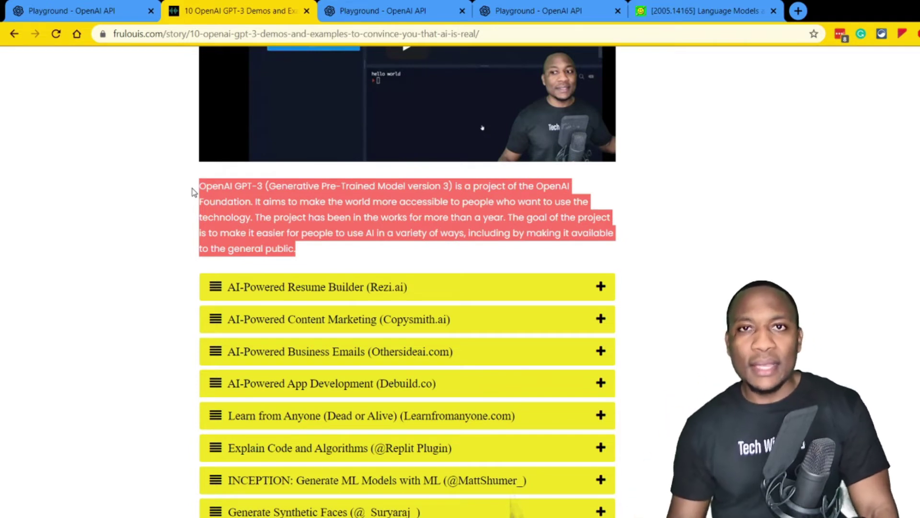
scroll(316, 338, up, 1)
scroll(315, 338, up, 7)
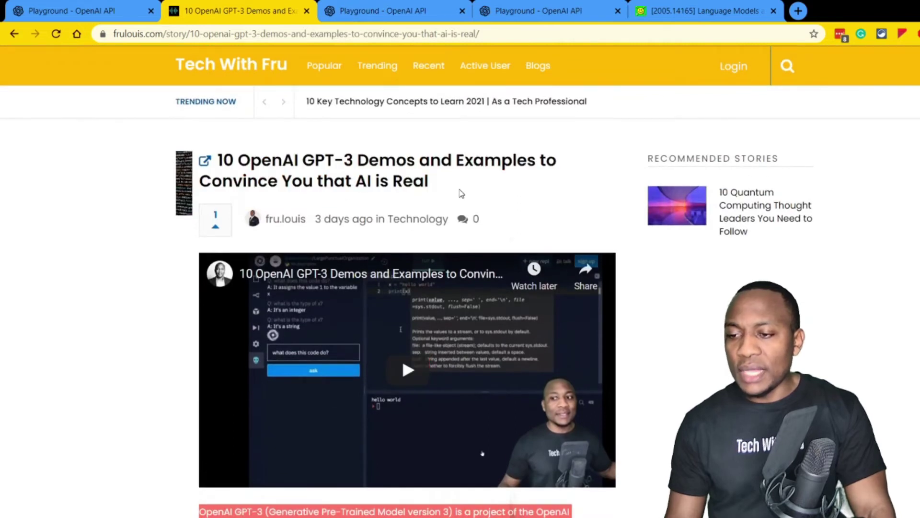
- Check the empty Playground prompt, and return to the Tech With Fru homepage to view its recommended and listed stories
click(424, 9)
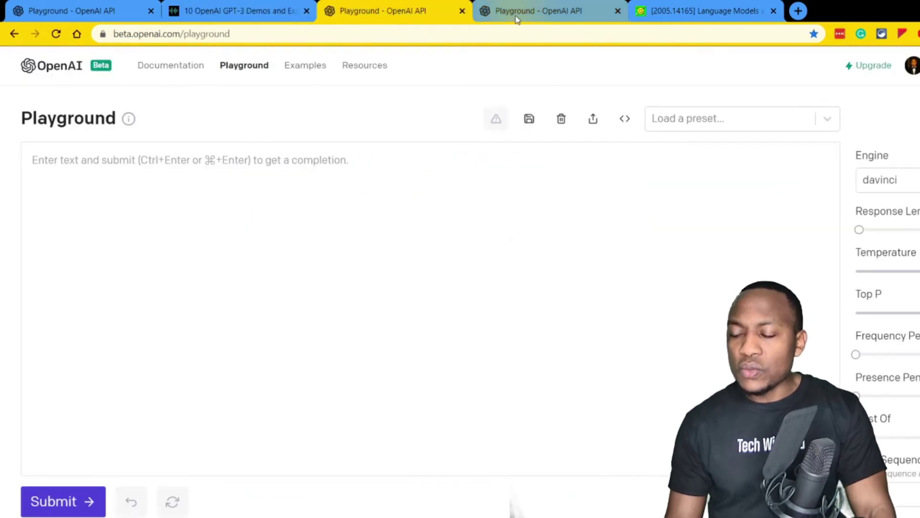
click(472, 206)
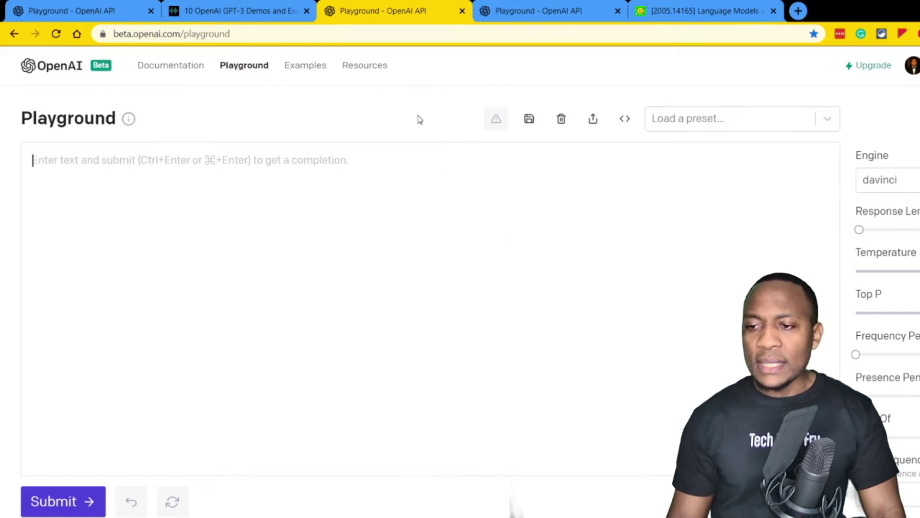
click(258, 19)
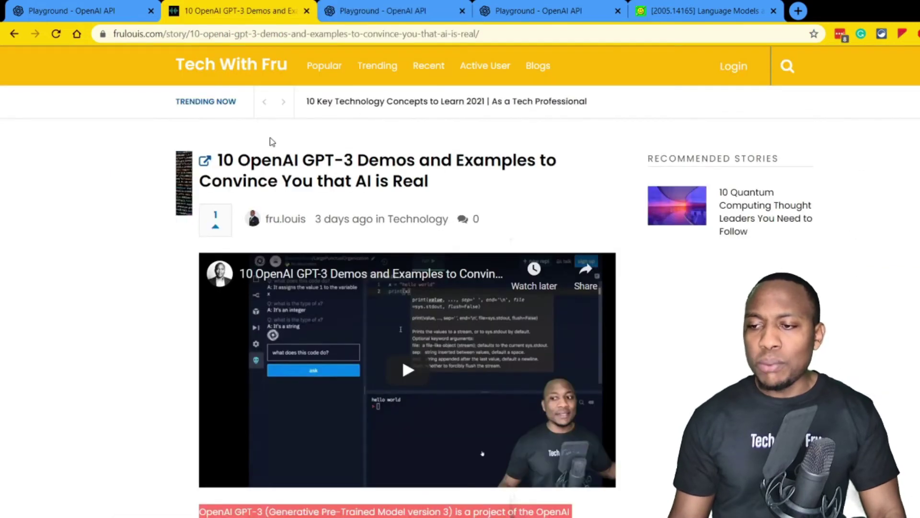
click(207, 69)
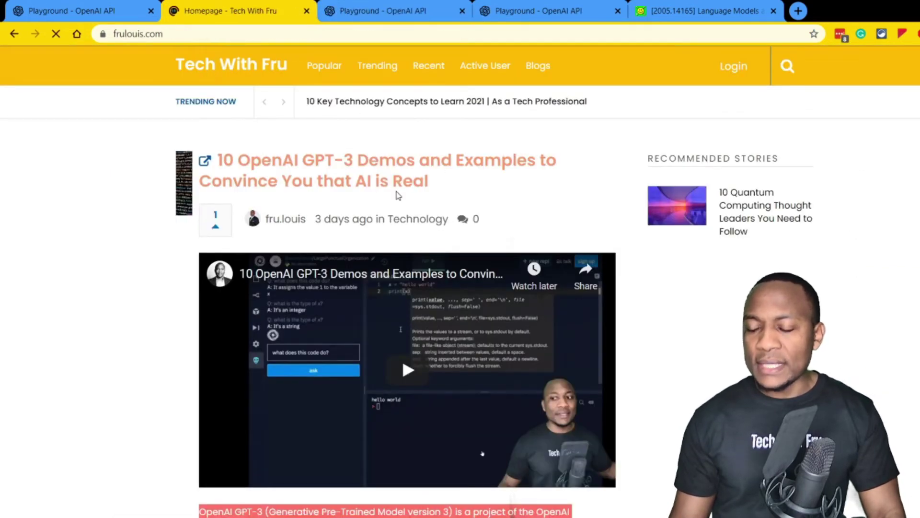
scroll(398, 196, down, 2)
scroll(397, 196, down, 1)
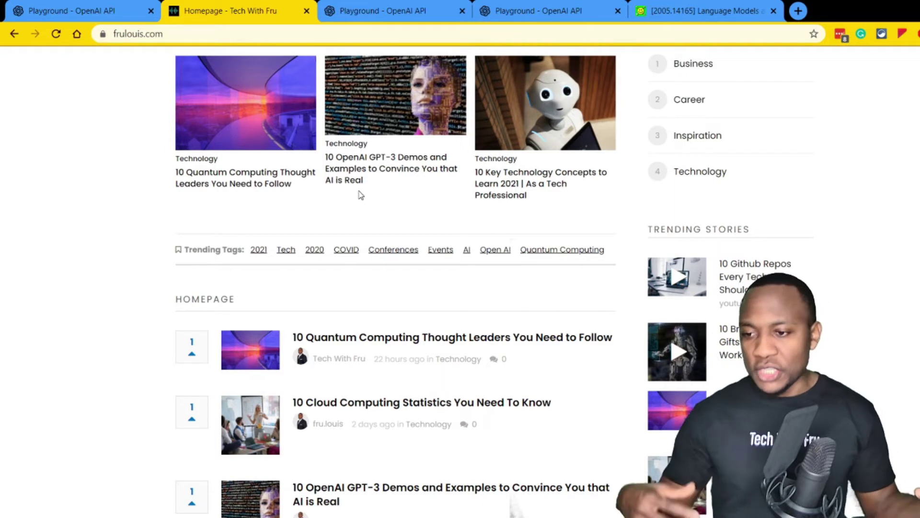
- Browse the full list of stories on the Tech With Fru homepage, from the recommended ones down to the oldest entries
scroll(370, 218, up, 2)
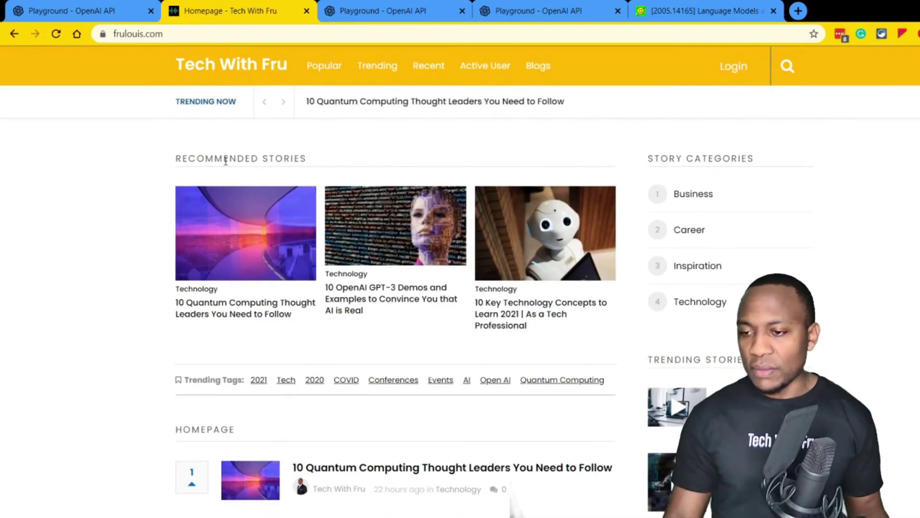
scroll(273, 161, down, 1)
scroll(273, 161, down, 10)
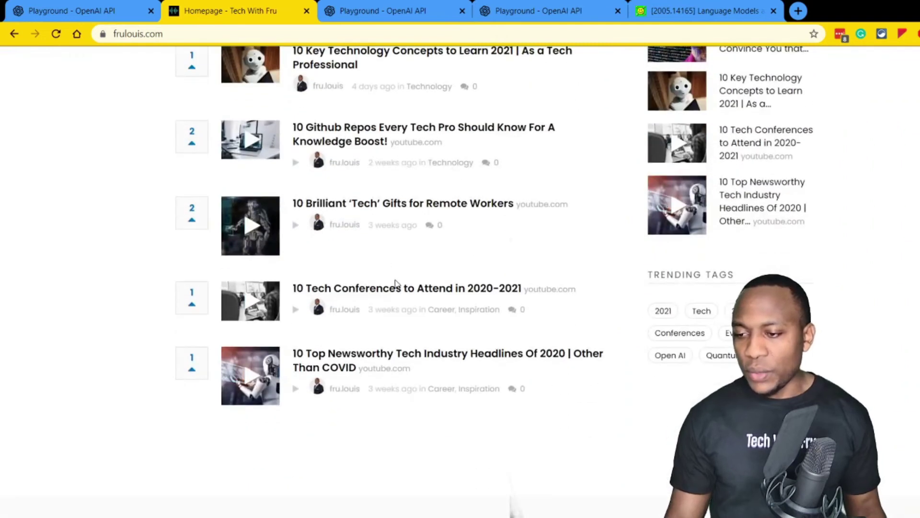
scroll(398, 285, up, 4)
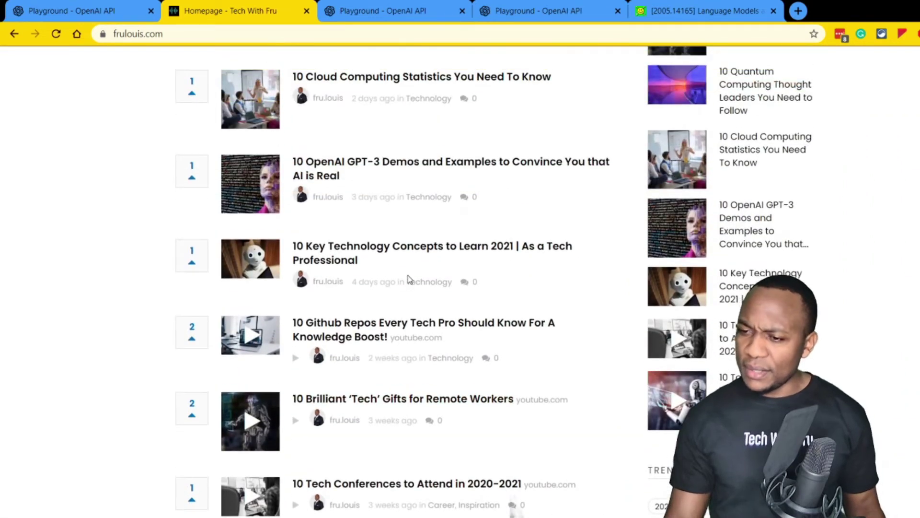
scroll(407, 275, up, 4)
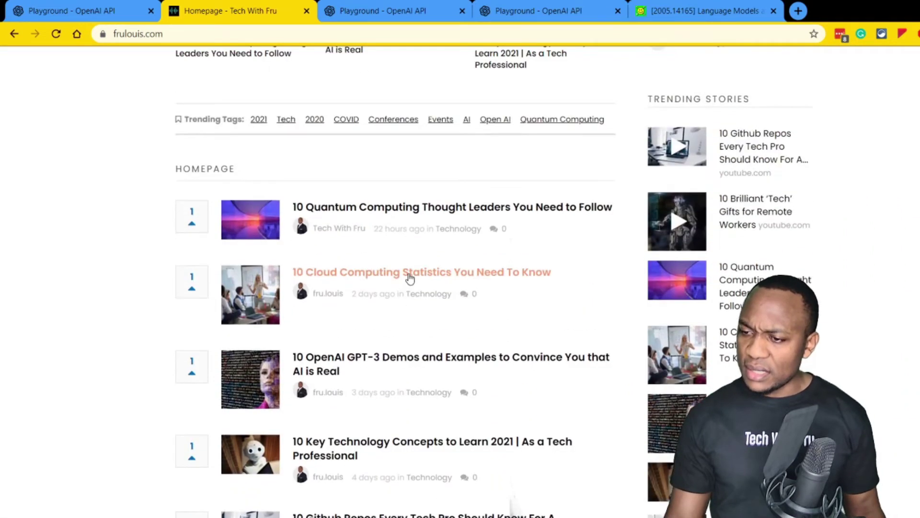
scroll(413, 280, down, 9)
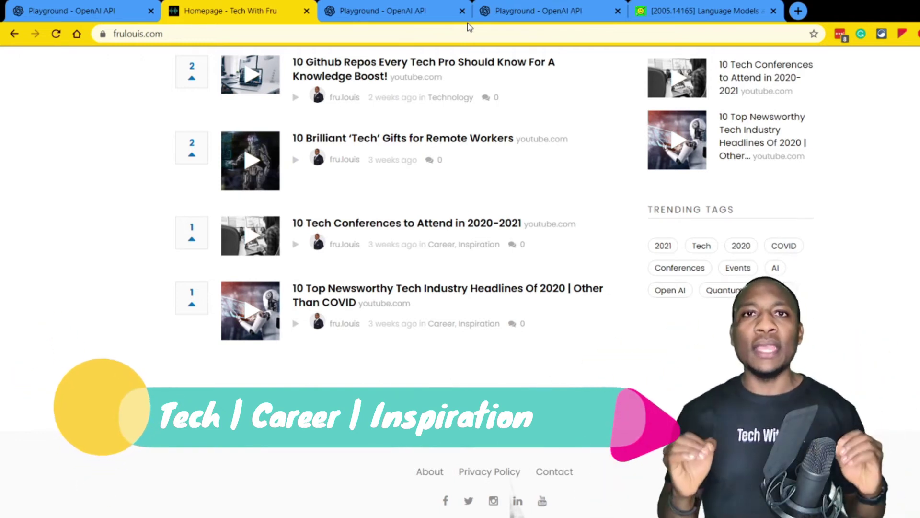
- Switch to the empty OpenAI Playground and set its engine to davinci-instruct-beta
click(421, 11)
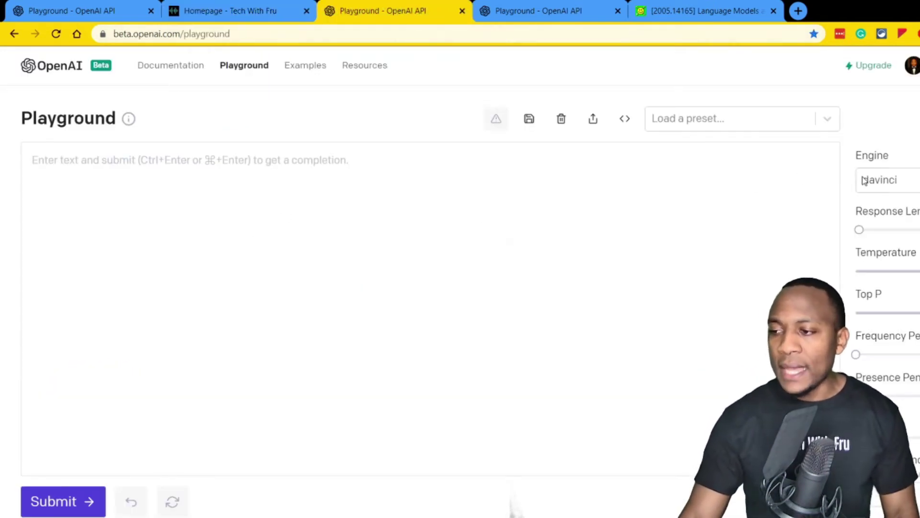
click(897, 183)
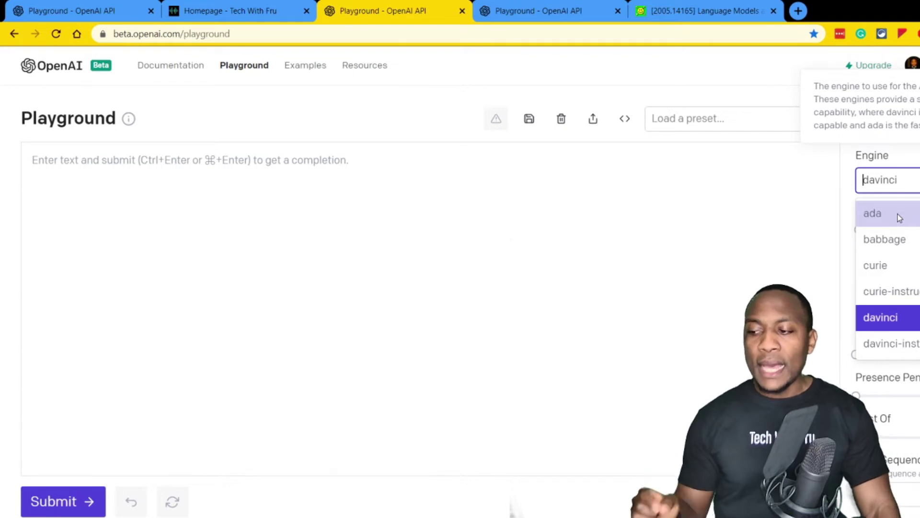
key(Down)
key(Down)
key(Down)
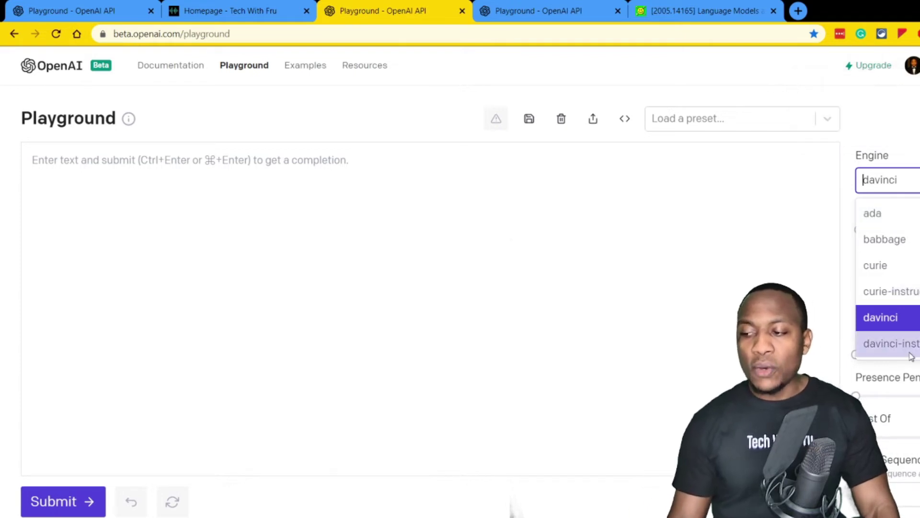
click(894, 344)
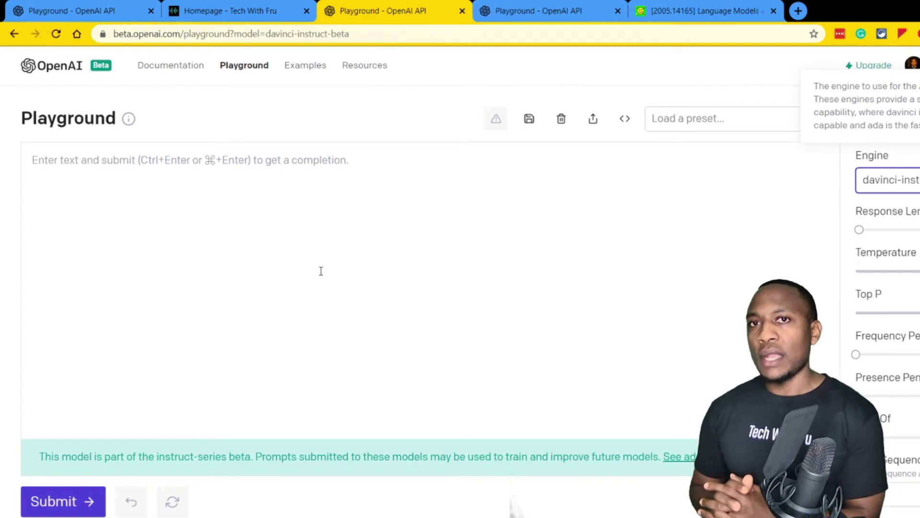
- Write the prompt: Write an article with this title "10 things about github you should know"
click(325, 170)
text(Write)
key(BackSpace)
text(te an)
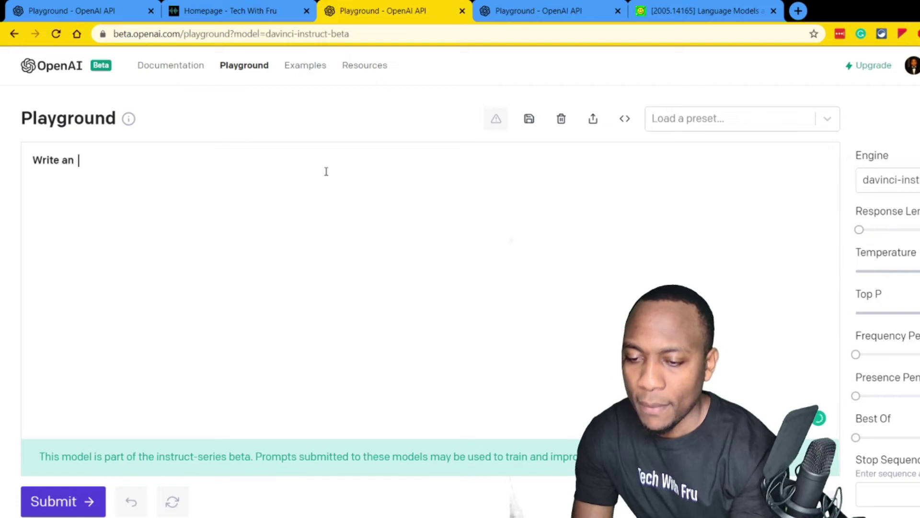
text( article with)
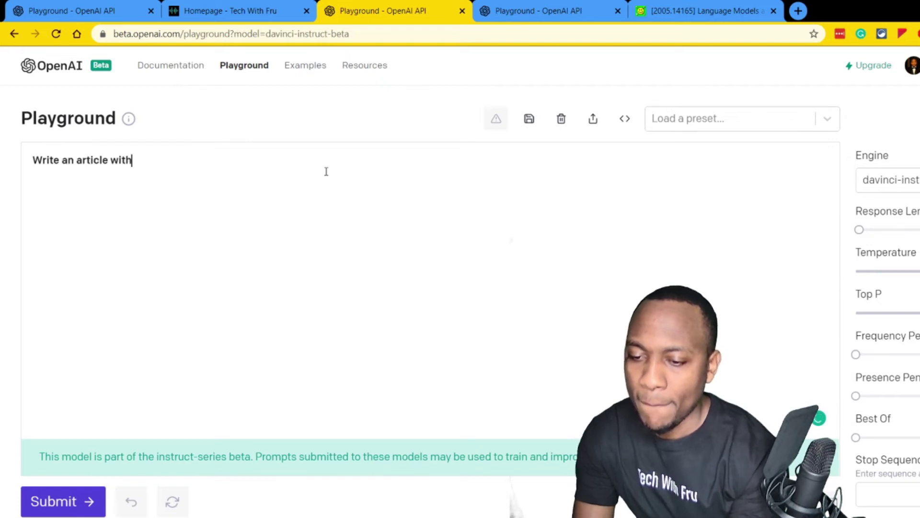
text( this title)
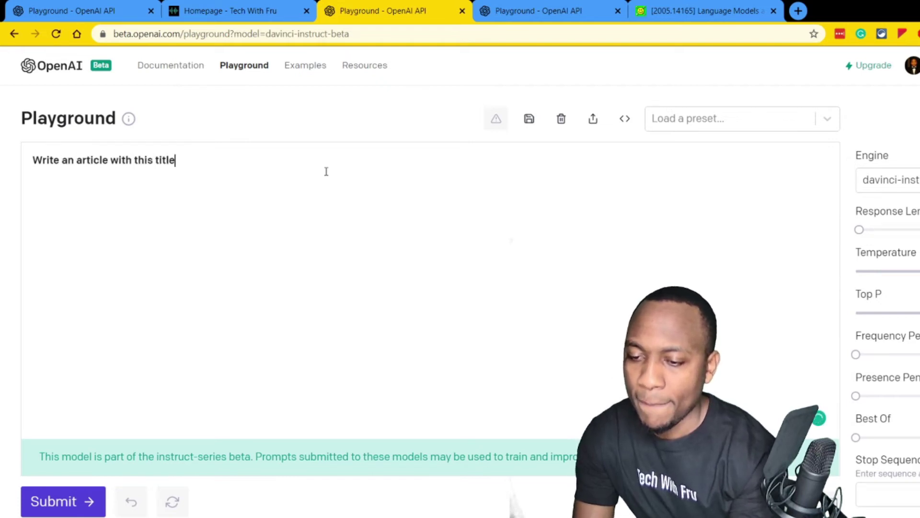
text( "1)
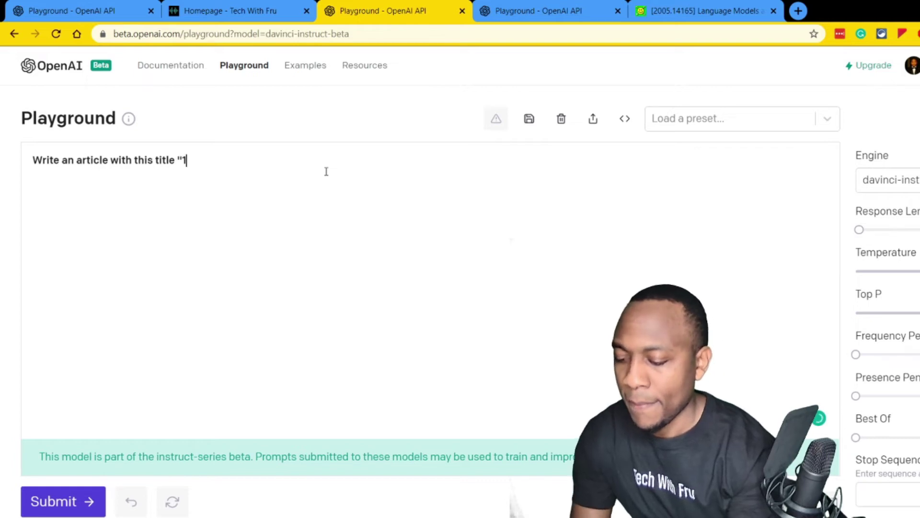
text(0 things)
key(BackSpace)
key(BackSpace)
text(hi)
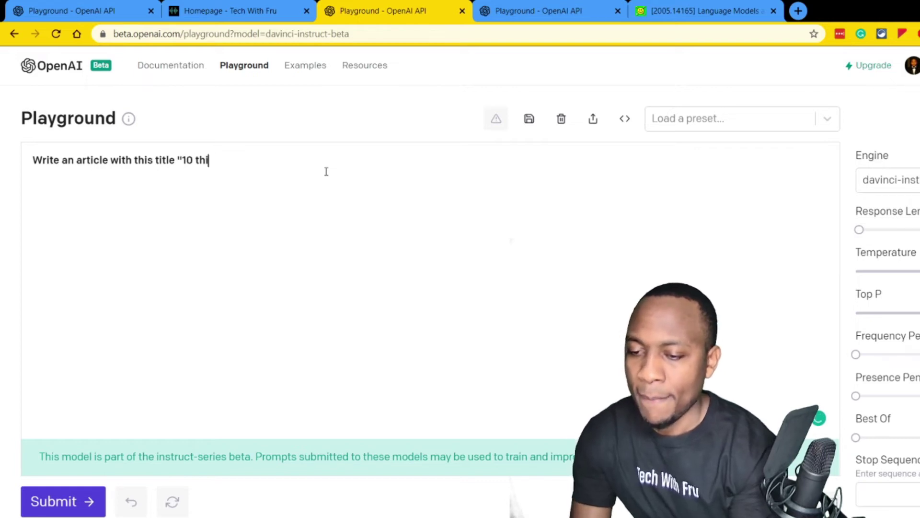
text(ngs abour github you)
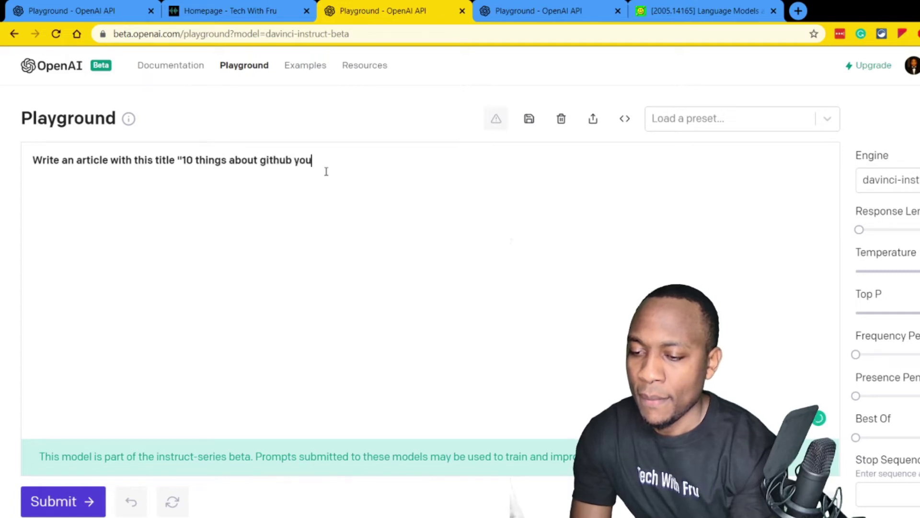
text( shoudl l know")
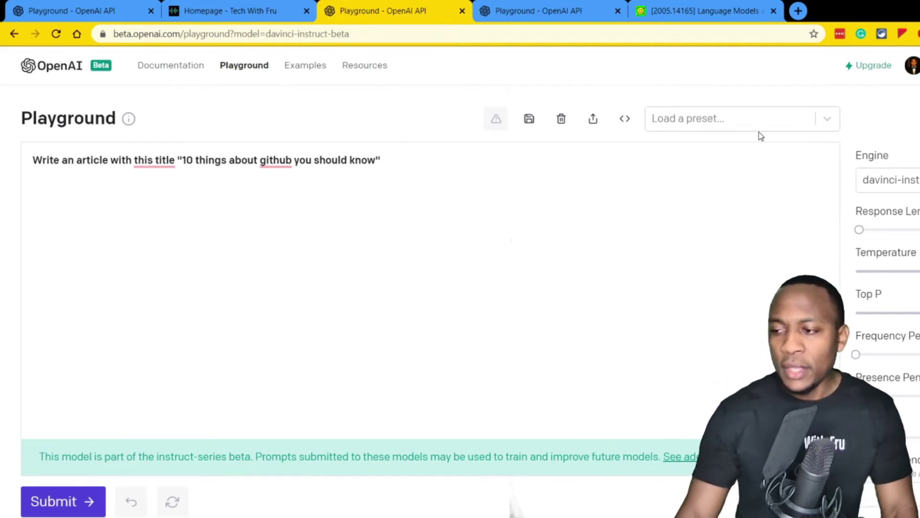
- Correct "this title" to "the title" in the prompt using the suggested grammar fix
mouse_move(895, 180)
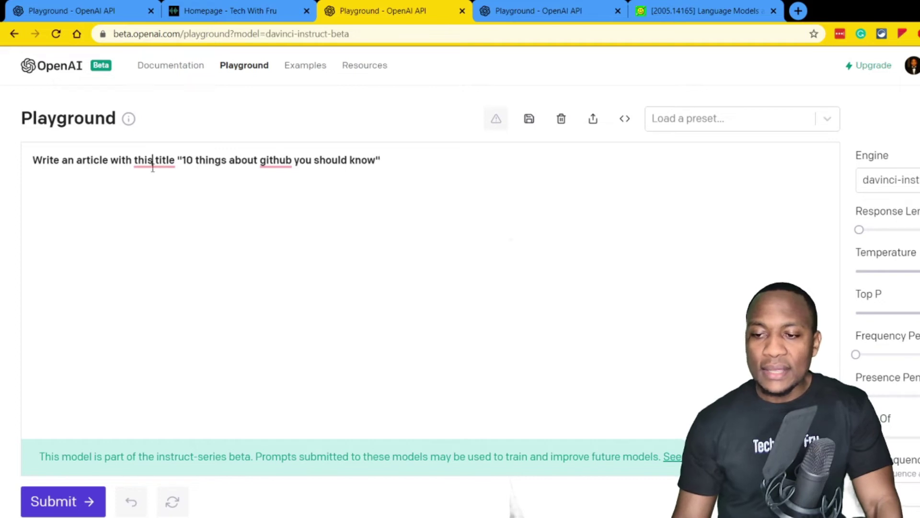
mouse_move(153, 164)
click(154, 194)
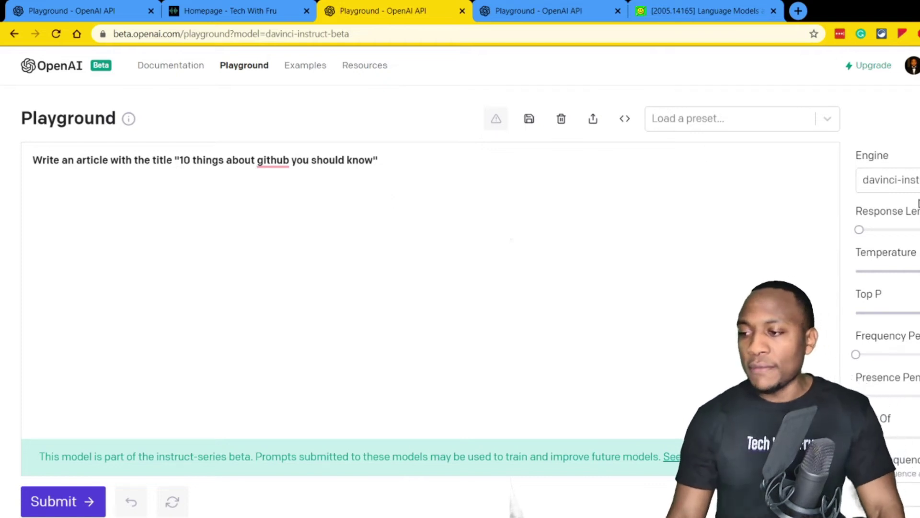
- Review the completion settings, reading the explanations of the stop sequences and Best Of options
mouse_move(900, 228)
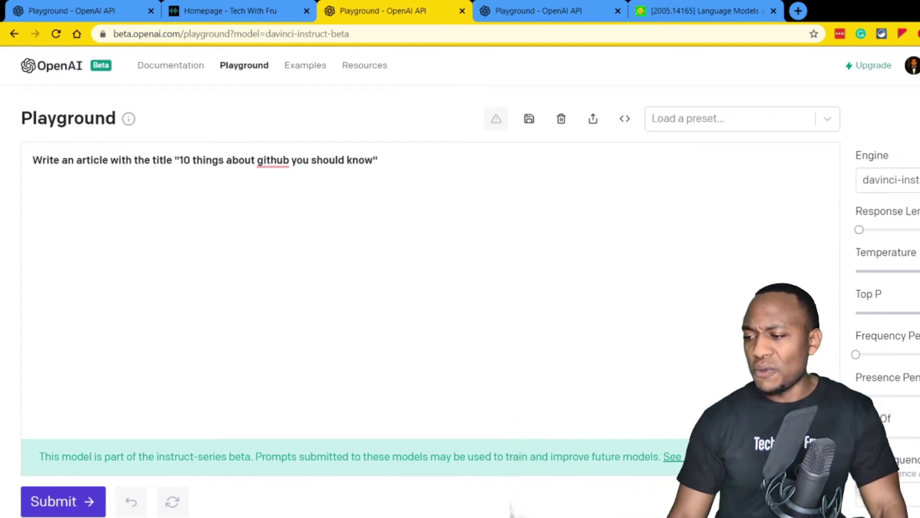
scroll(886, 287, down, 3)
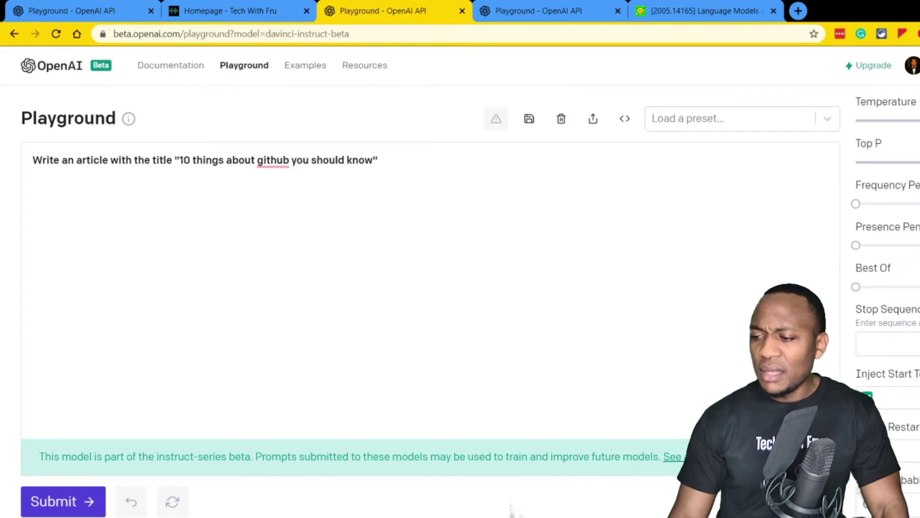
scroll(887, 288, up, 3)
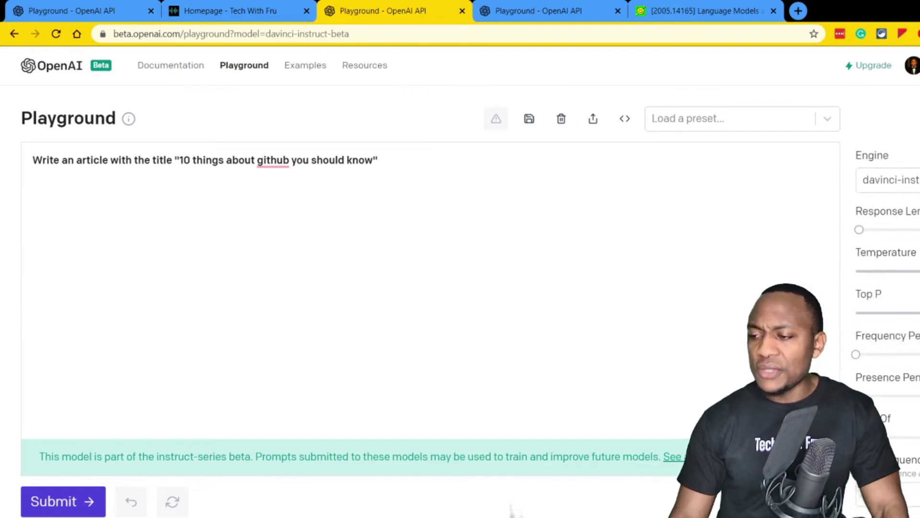
scroll(887, 287, down, 3)
mouse_move(887, 309)
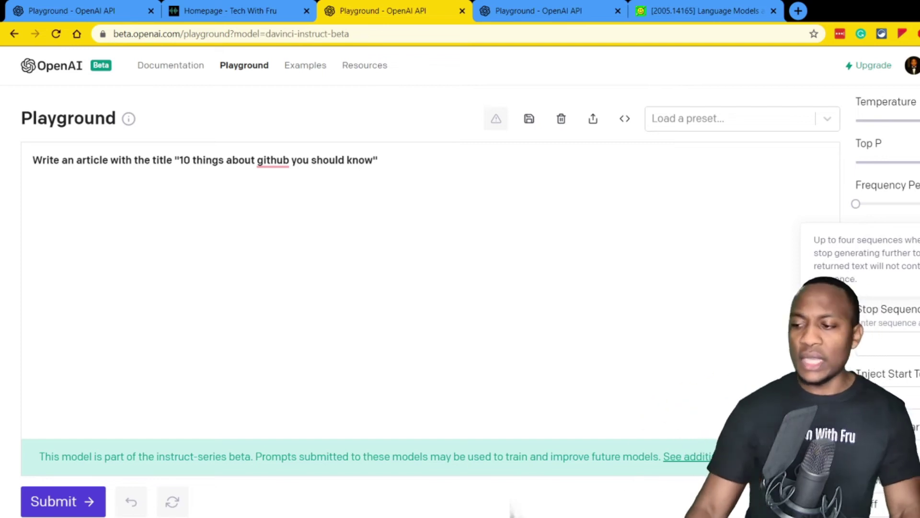
mouse_move(873, 267)
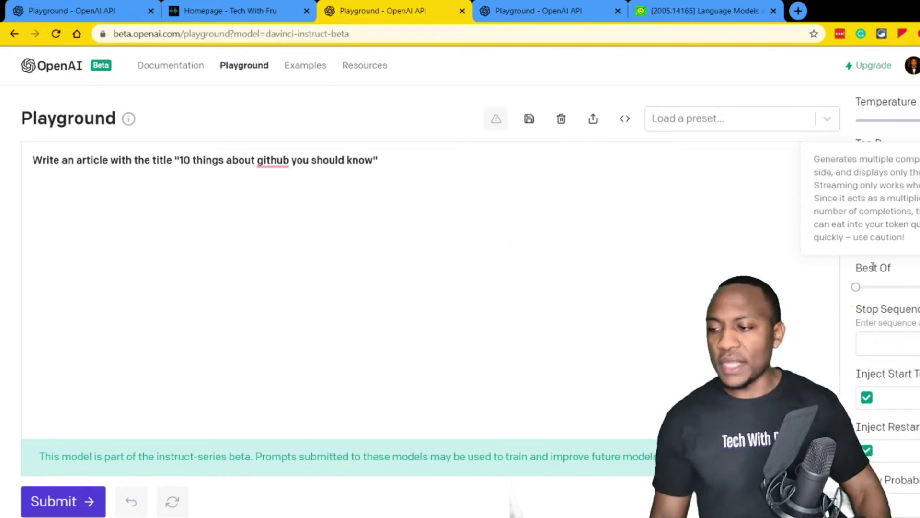
- Submit the GitHub article prompt, and keep requesting further completions until no more text is generated
click(433, 158)
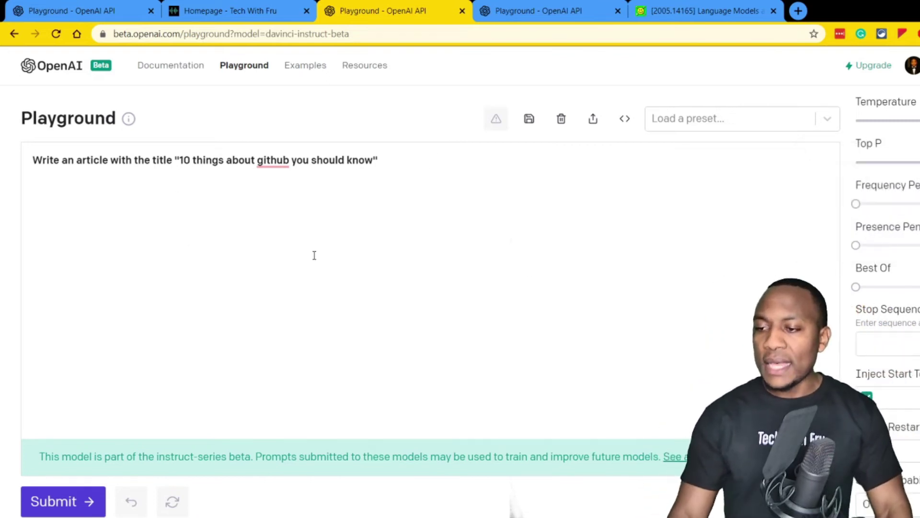
click(57, 501)
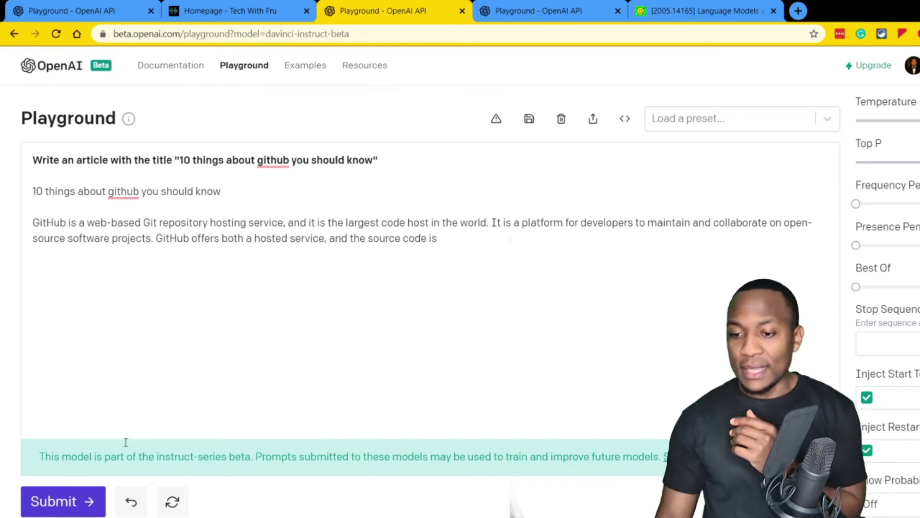
click(57, 501)
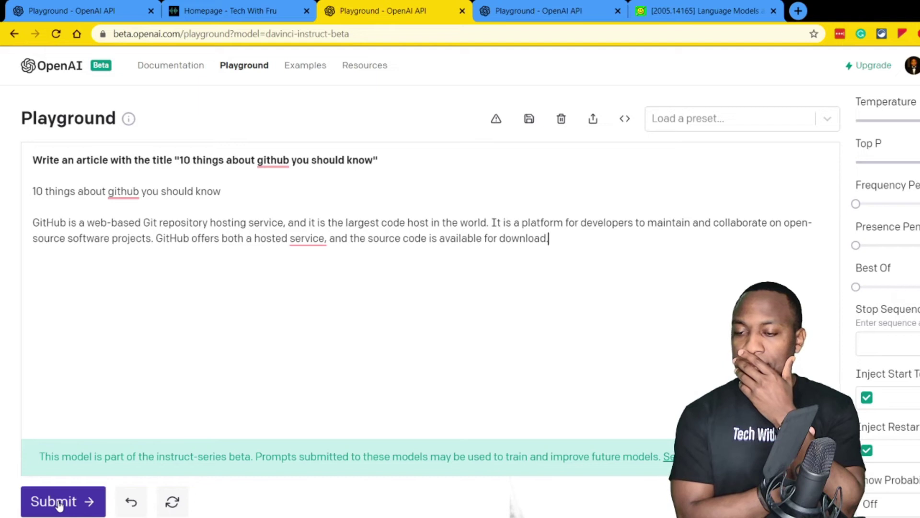
click(58, 502)
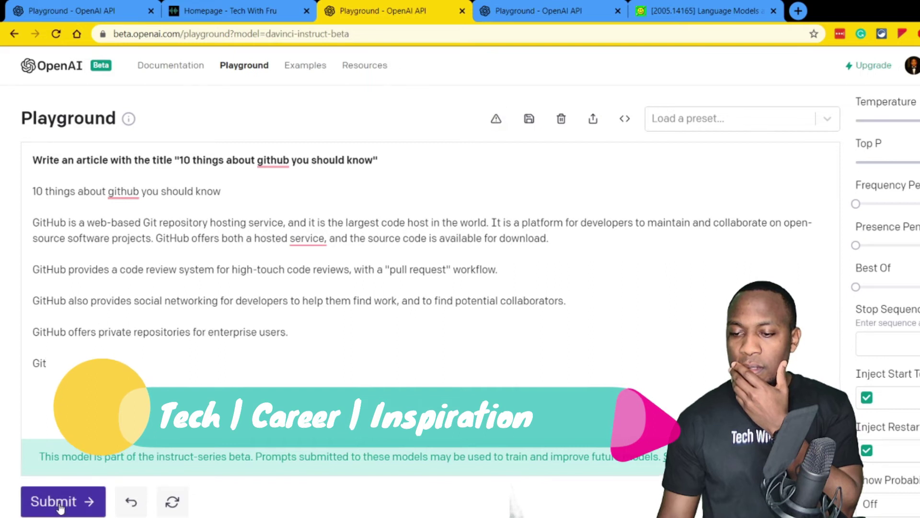
click(58, 502)
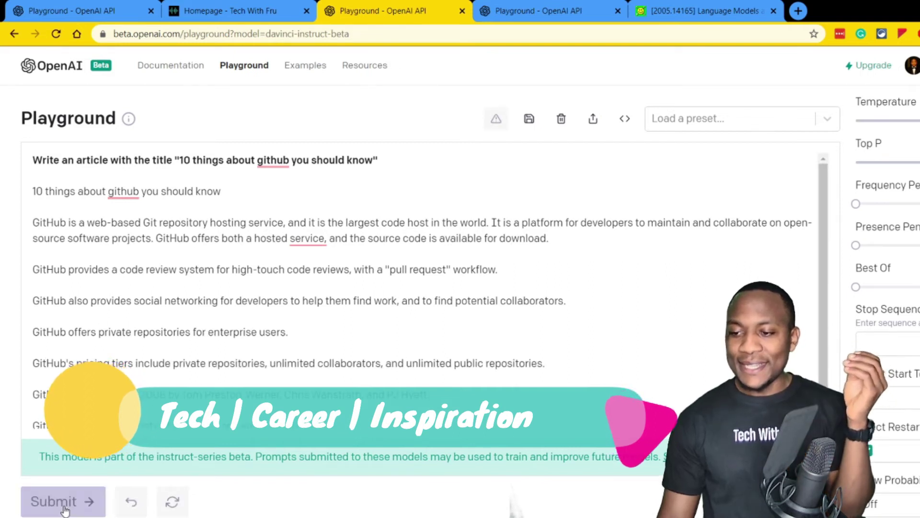
click(38, 501)
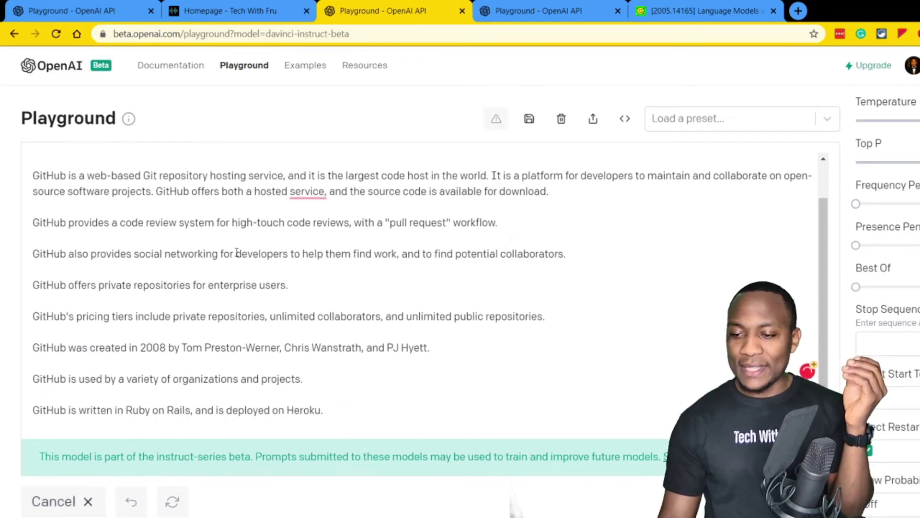
click(53, 499)
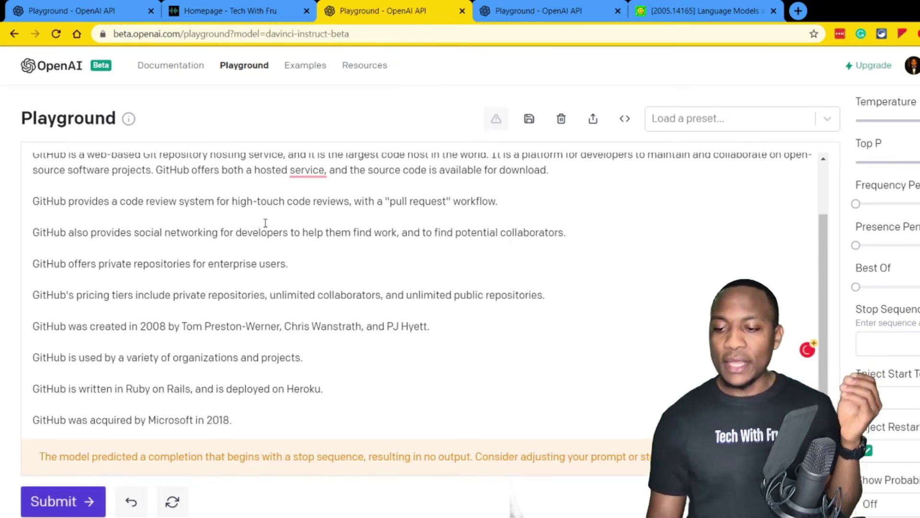
- Read through the generated GitHub article, highlighting parts of its code review, private repositories and Microsoft acquisition lines
scroll(263, 221, up, 2)
scroll(267, 215, down, 2)
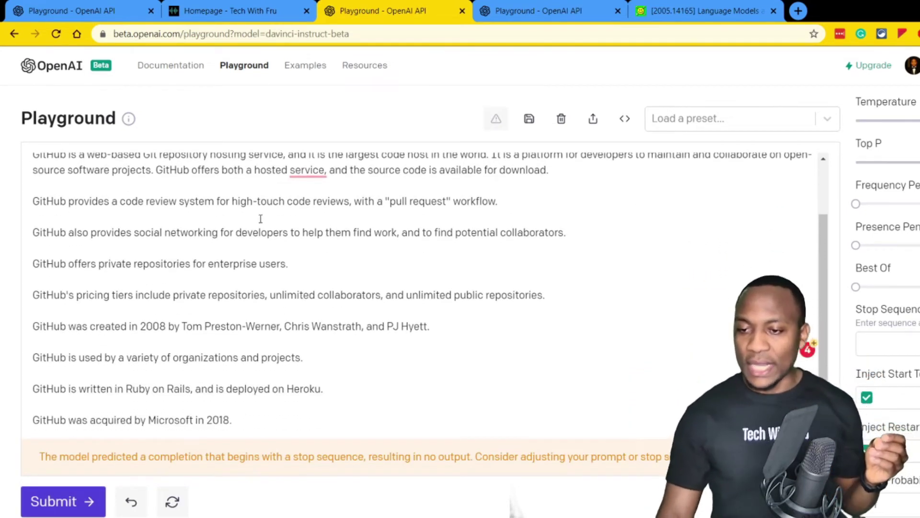
scroll(263, 215, up, 2)
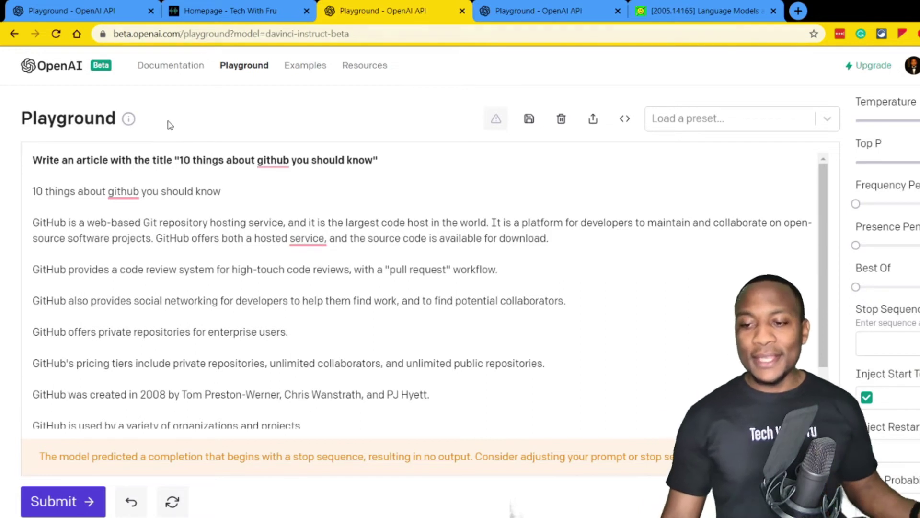
drag(179, 269, 487, 259)
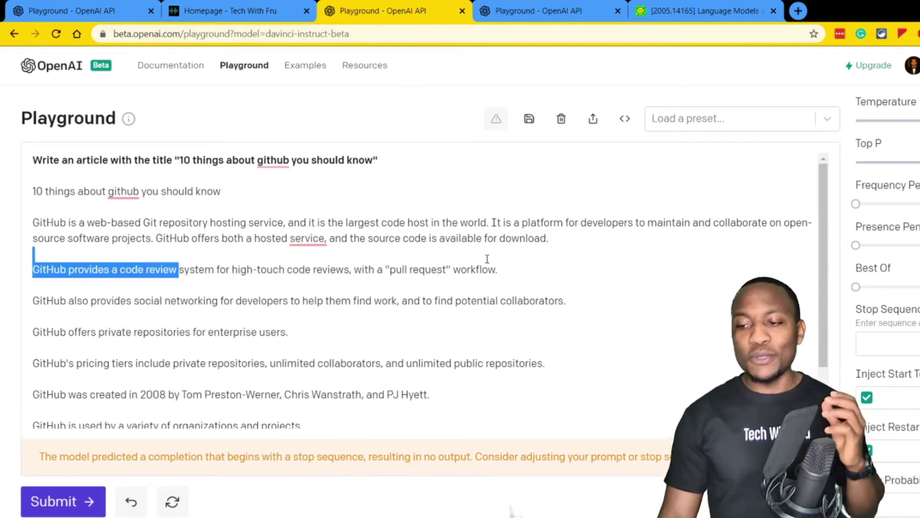
drag(67, 334, 312, 333)
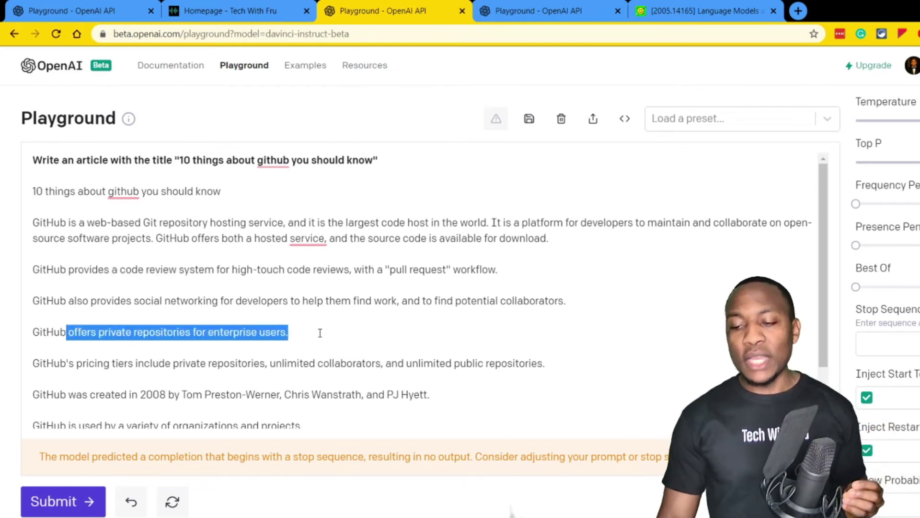
scroll(337, 339, down, 2)
drag(278, 426, 33, 403)
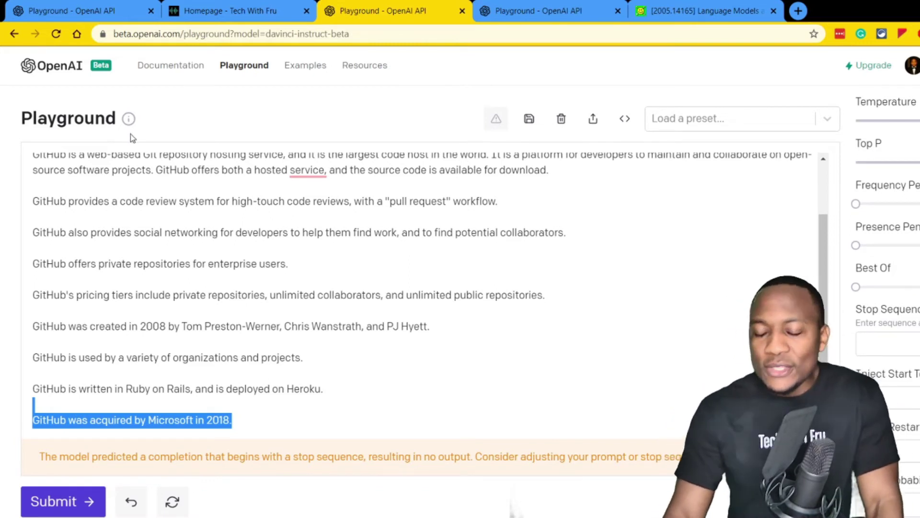
- Reword the prompt to 'Write an article on "10 things about github you should know"' and delete the previously generated article below it
scroll(228, 190, up, 2)
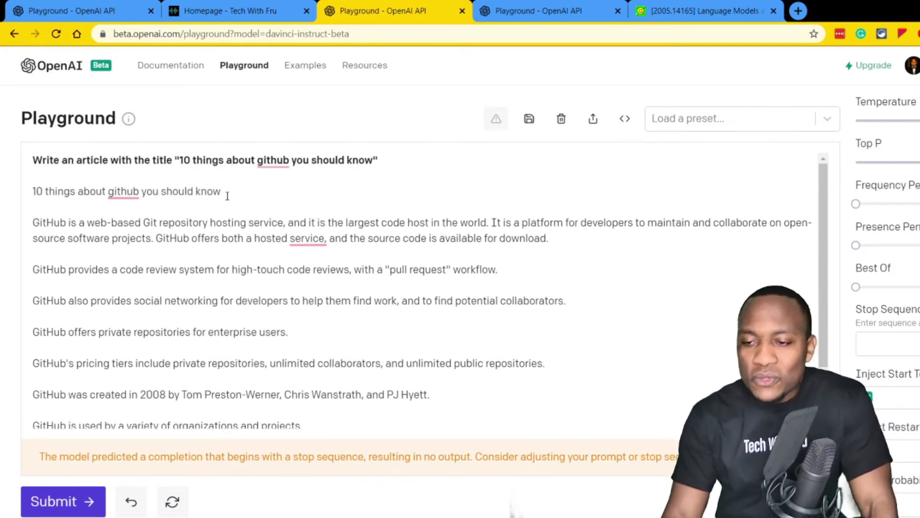
drag(173, 160, 111, 166)
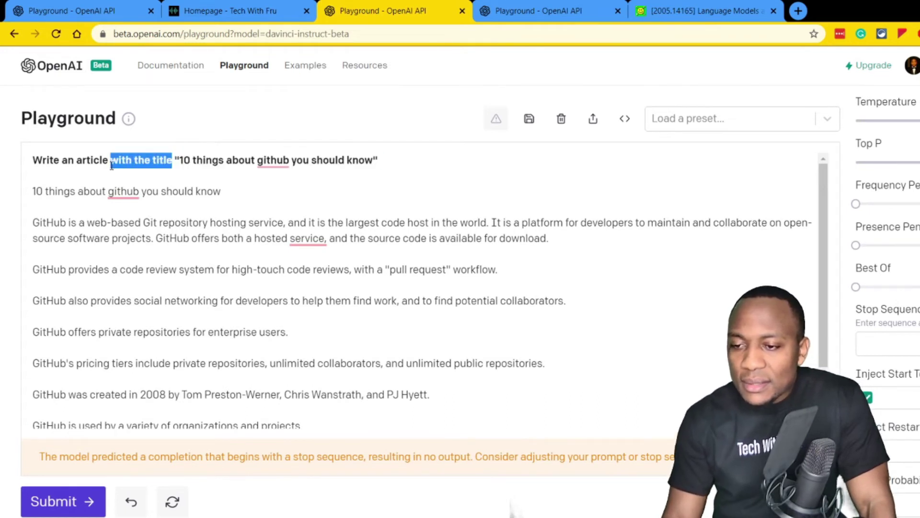
text(o)
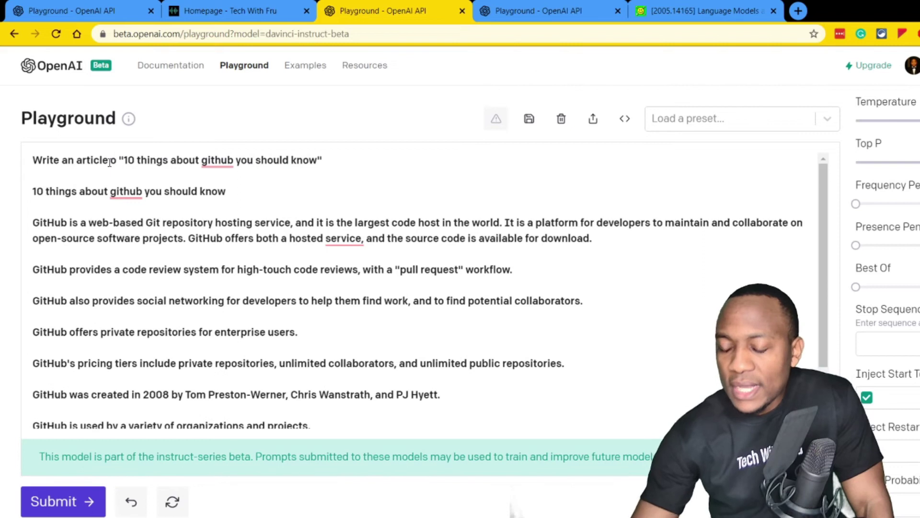
text(n)
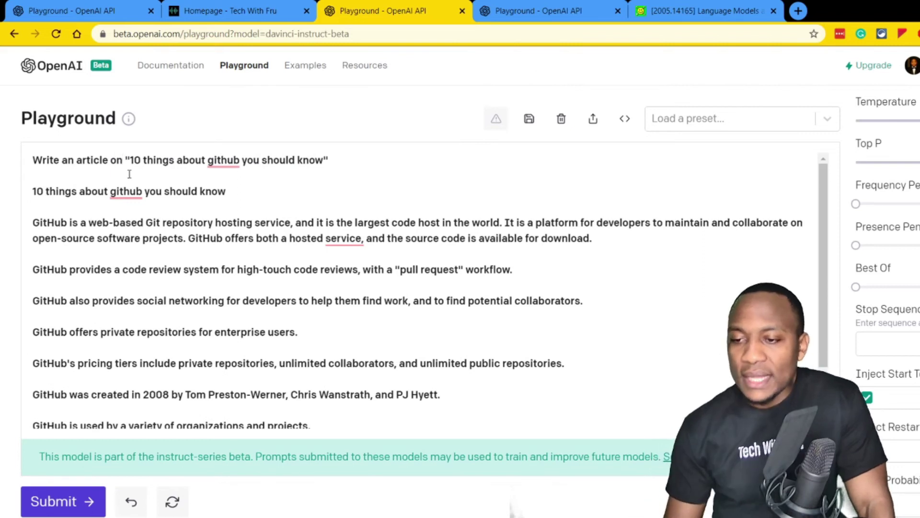
mouse_move(136, 190)
drag(29, 174, 238, 422)
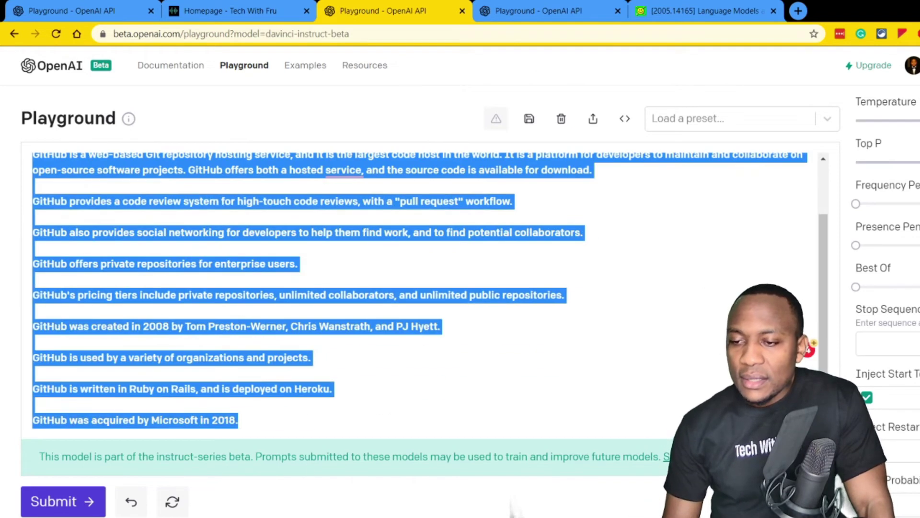
key(BackSpace)
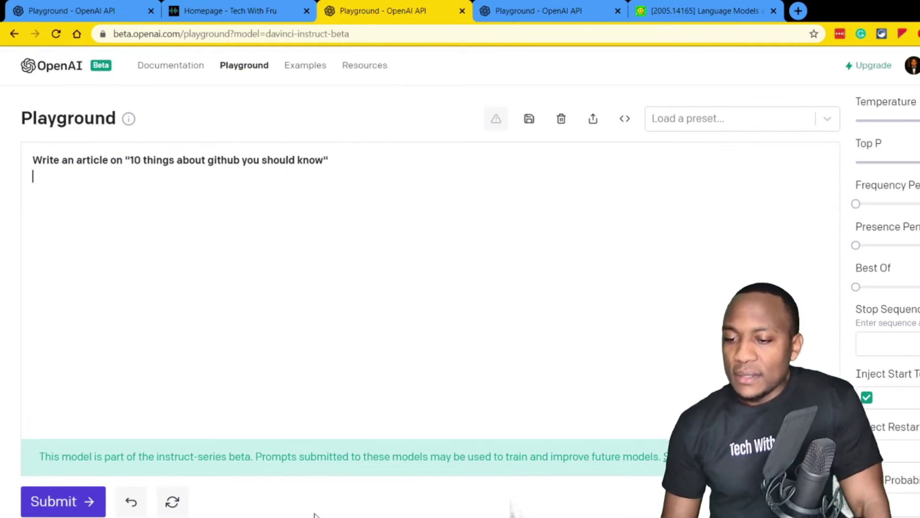
- Submit the reworded GitHub prompt and keep requesting further completions until the list of ten points is complete
click(59, 511)
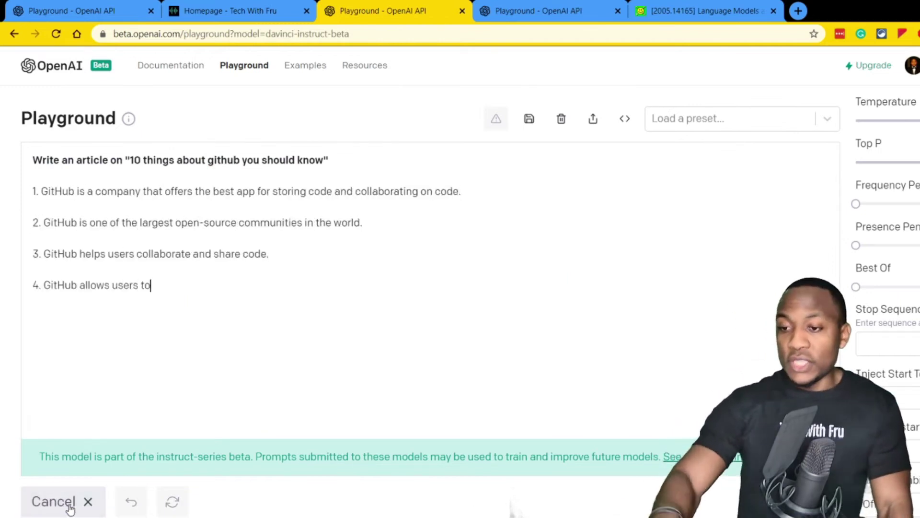
click(69, 509)
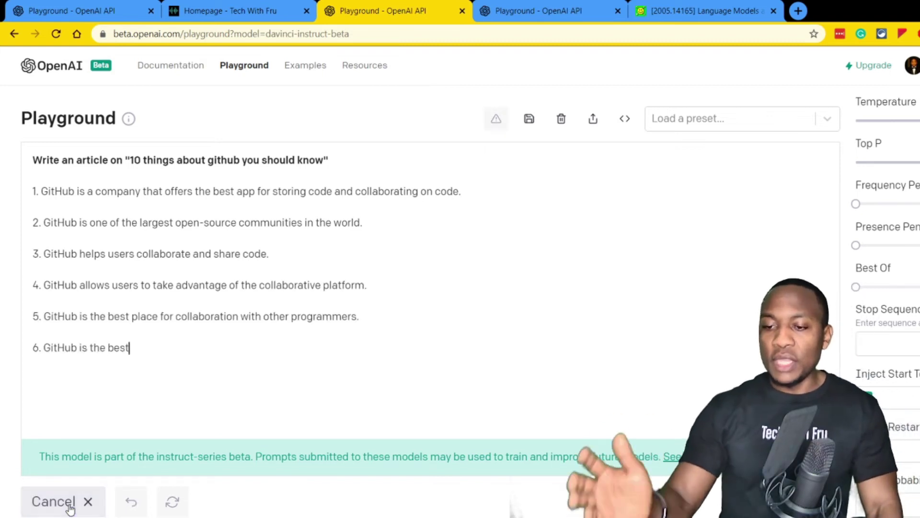
click(70, 509)
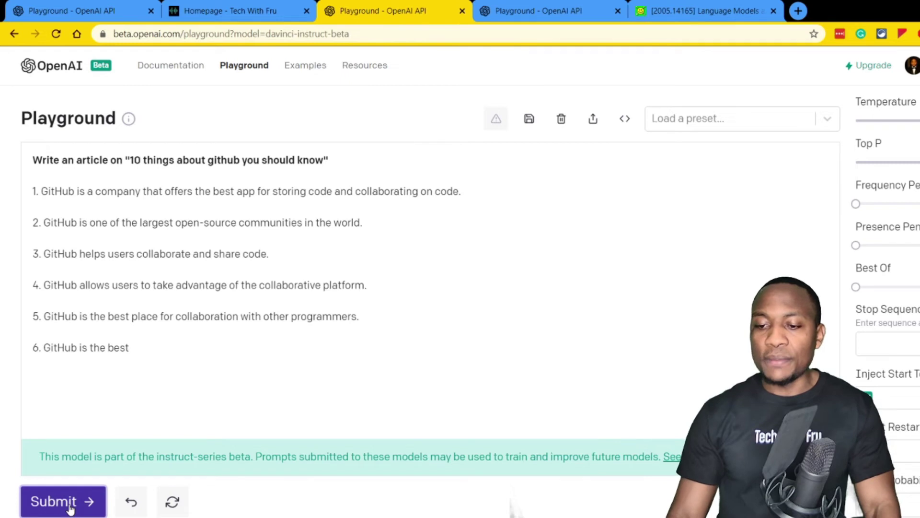
click(70, 508)
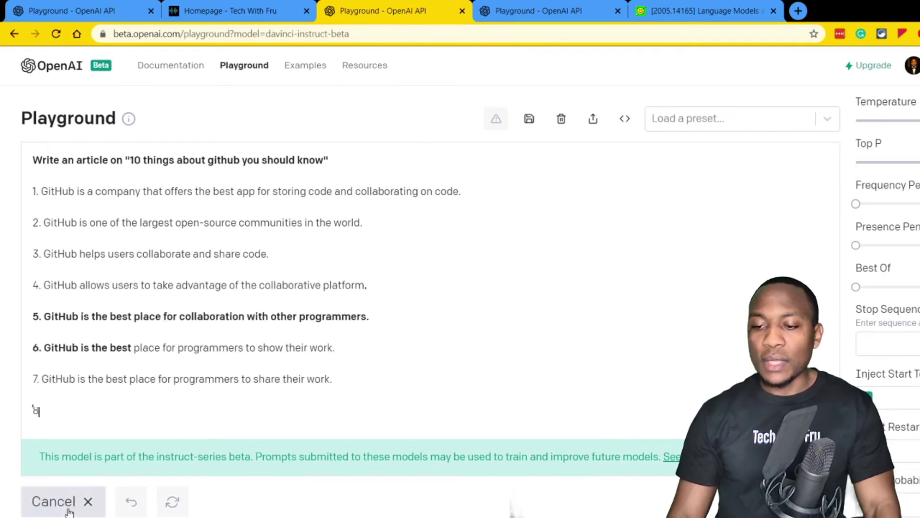
click(70, 509)
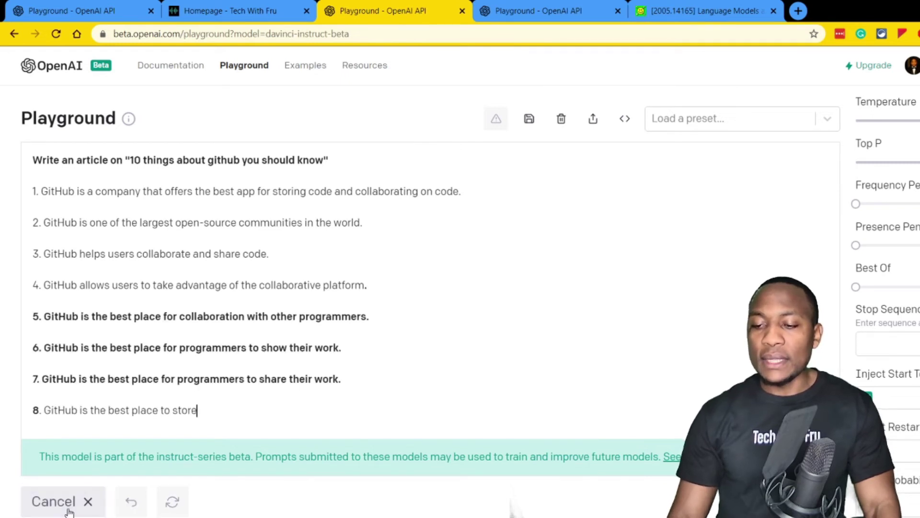
click(69, 511)
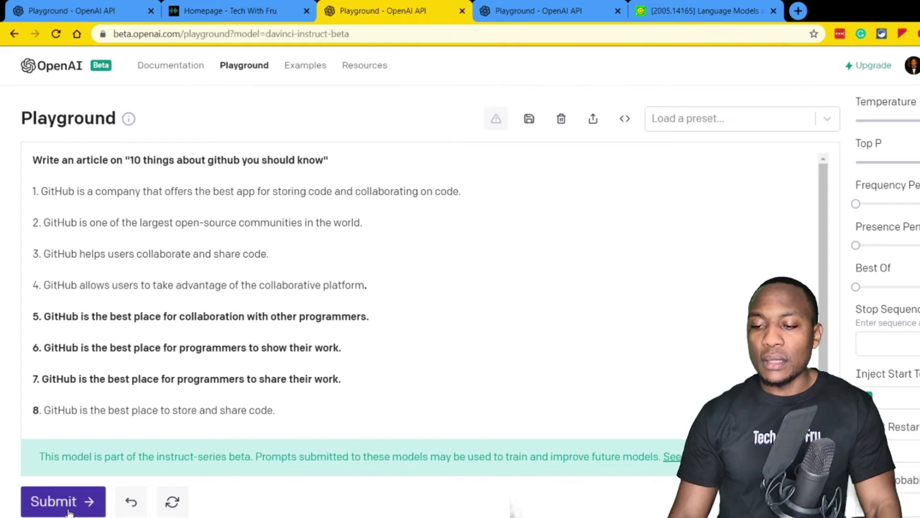
click(70, 511)
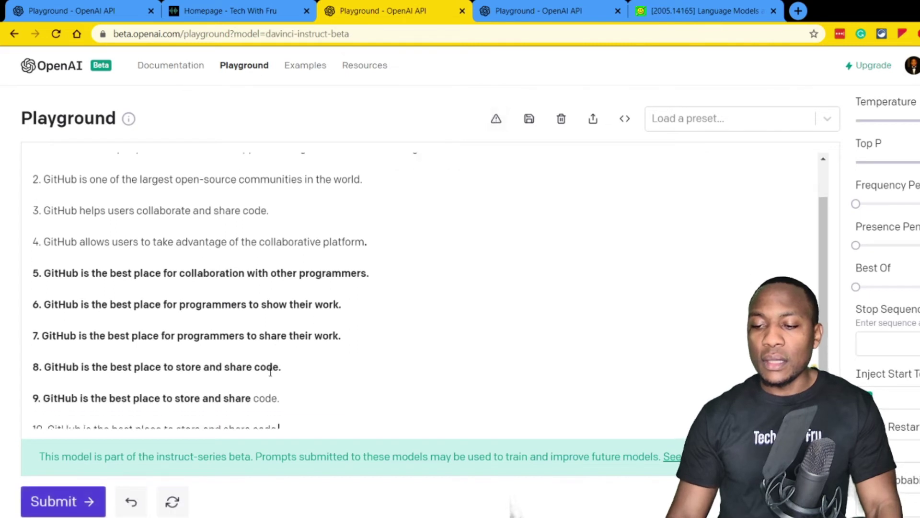
click(41, 500)
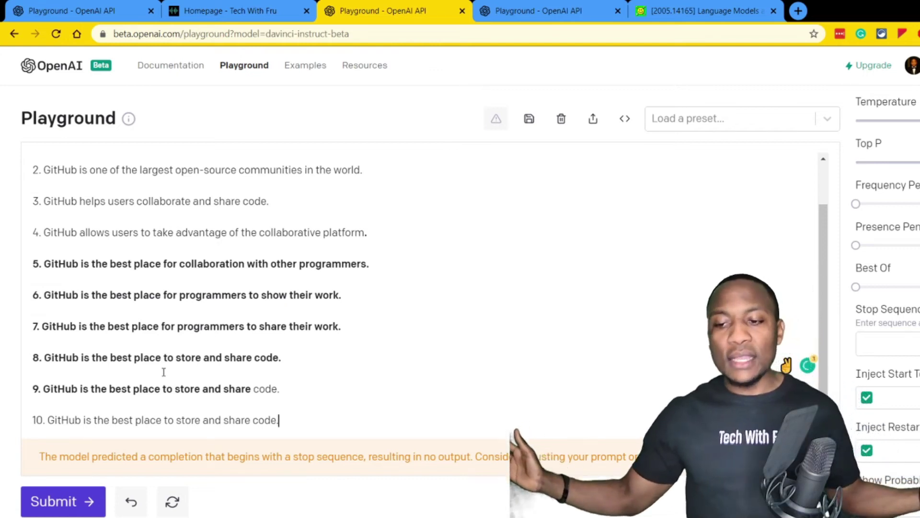
- Replace all the text with the prompt "Write an article about quantum computing with 5 paragraphs", using the suggested spelling fix for "quantum"
scroll(239, 336, up, 1)
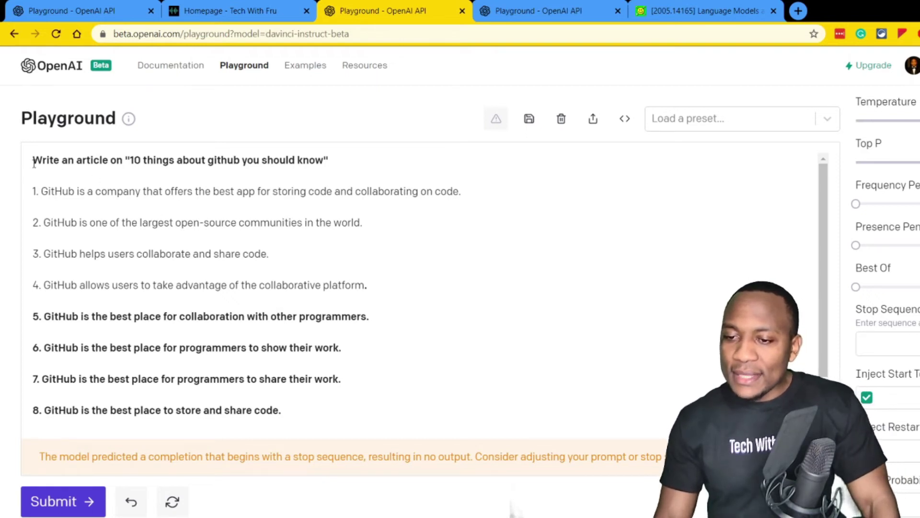
drag(30, 157, 461, 450)
click(461, 450)
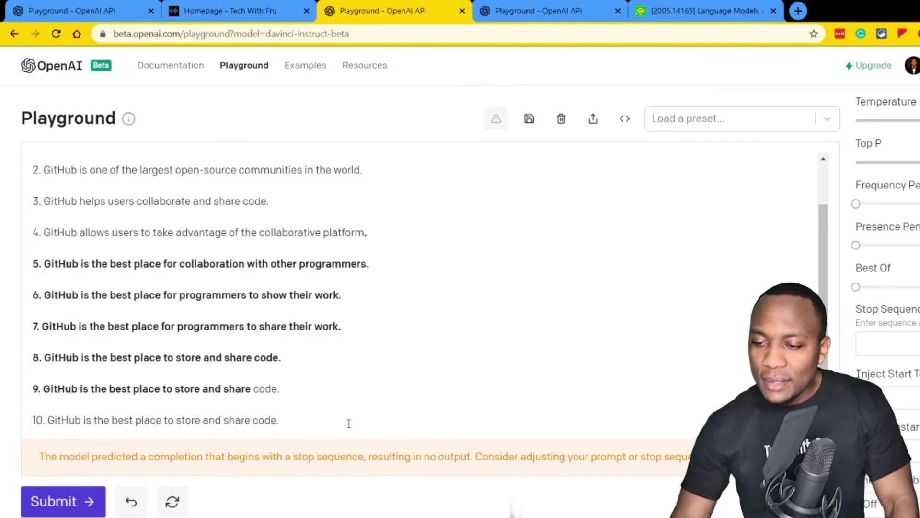
drag(312, 426, 19, 72)
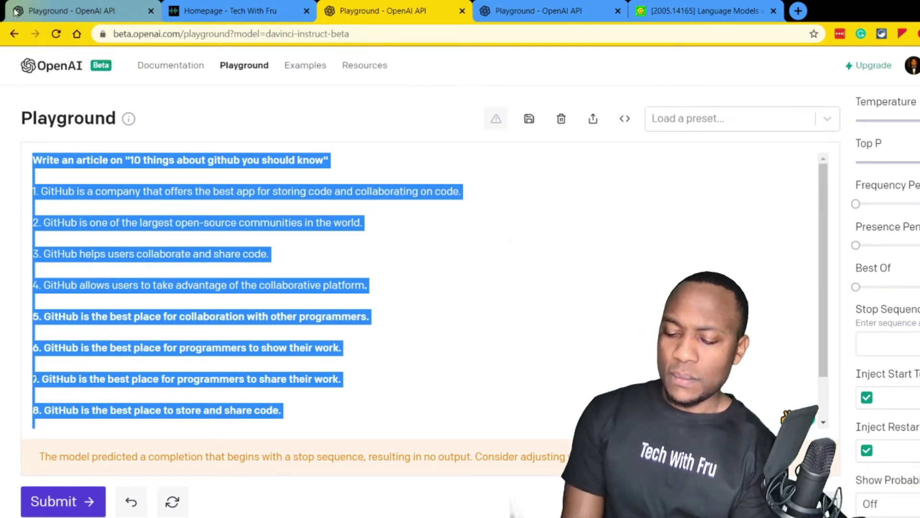
text(Write an article)
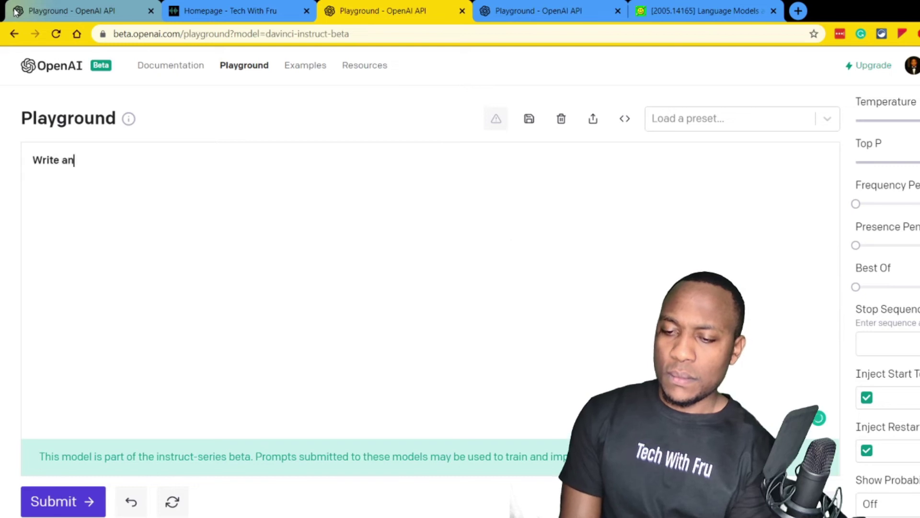
text(ut qunt)
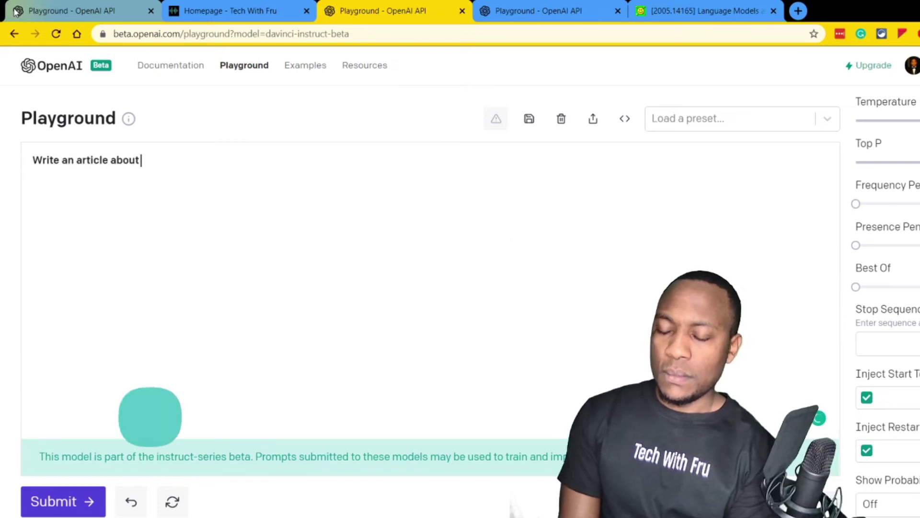
key(BackSpace)
key(BackSpace)
text(atum comput)
text(er)
key(BackSpace)
key(BackSpace)
text(ing with)
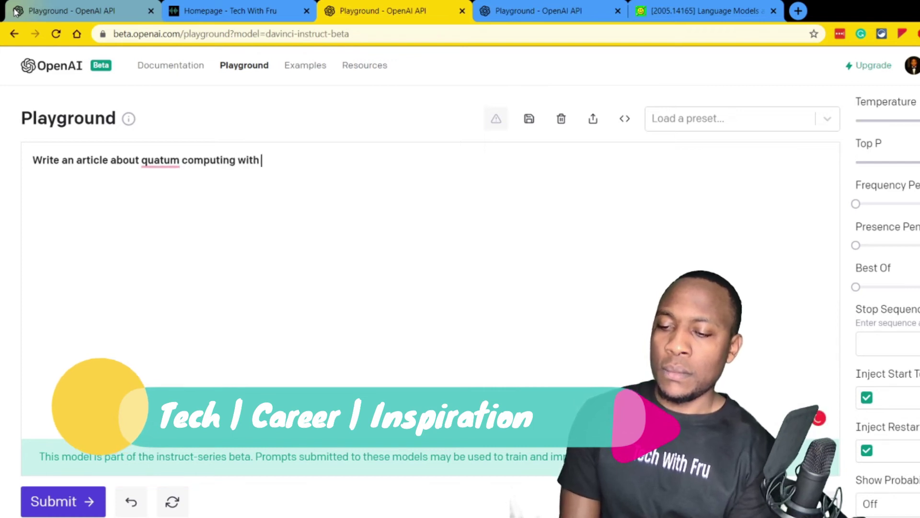
text( 5 para)
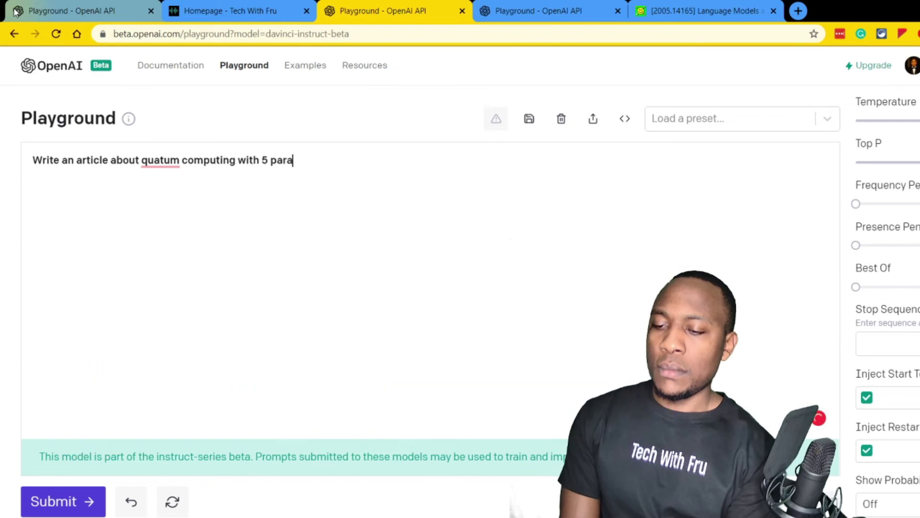
text(graphs)
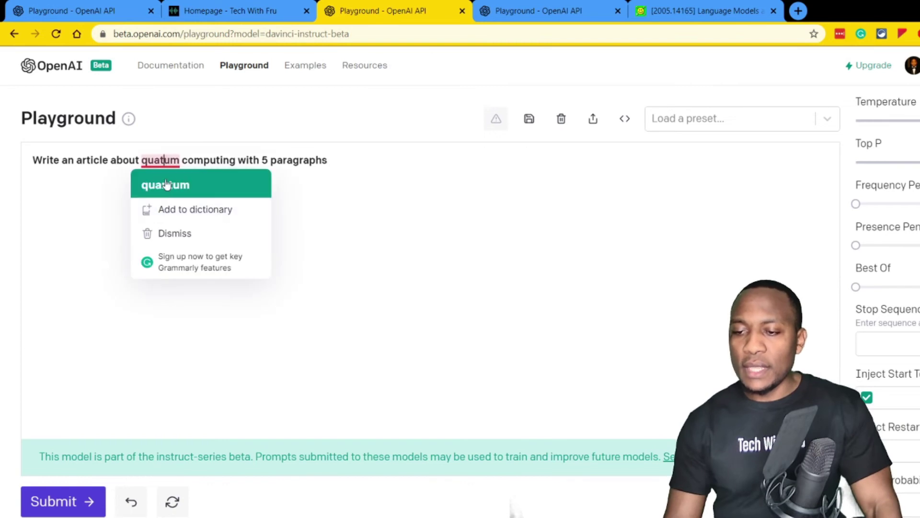
click(164, 185)
- Submit the quantum computing prompt and request further completions to extend the article
click(40, 500)
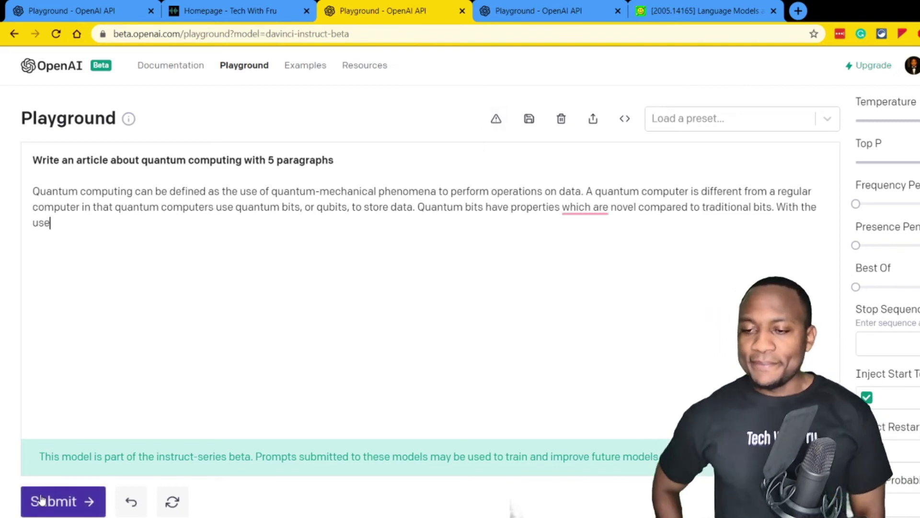
click(41, 499)
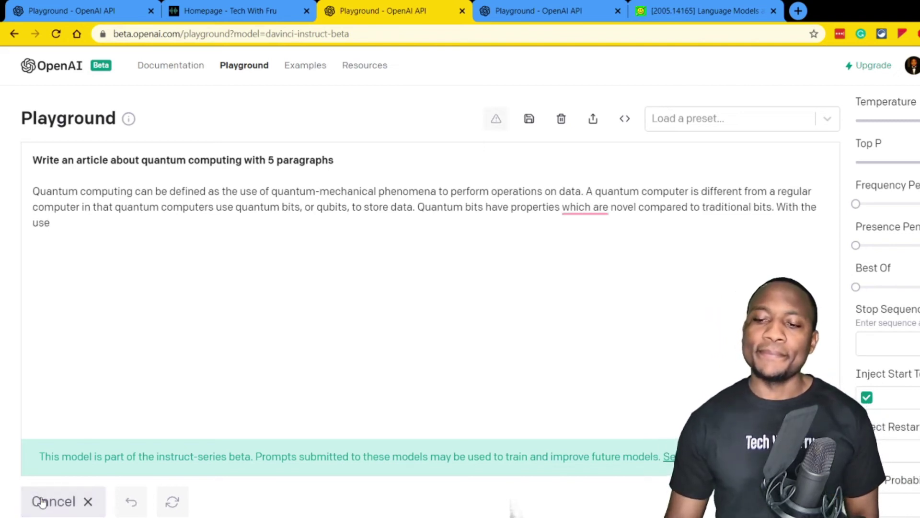
click(43, 501)
click(48, 507)
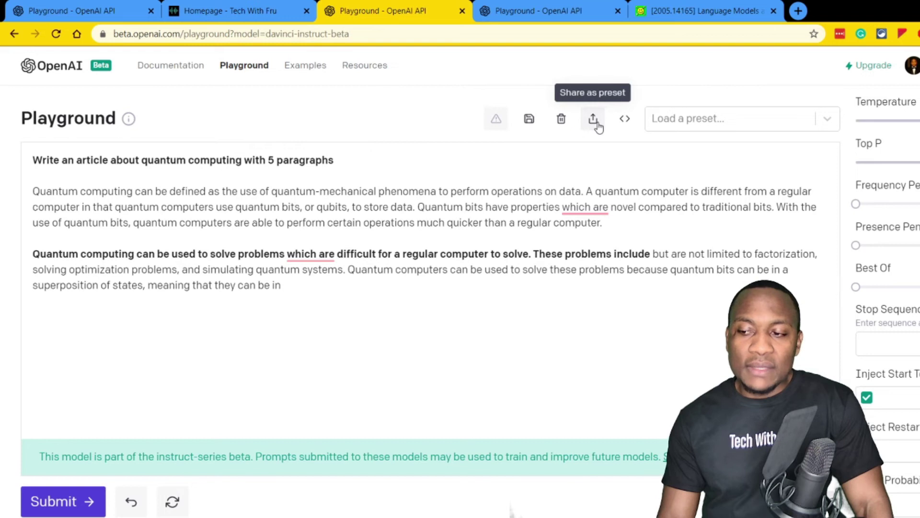
- Look through the available presets, and examine the exported Python code, highlighting its API key variable and openai import line
click(705, 120)
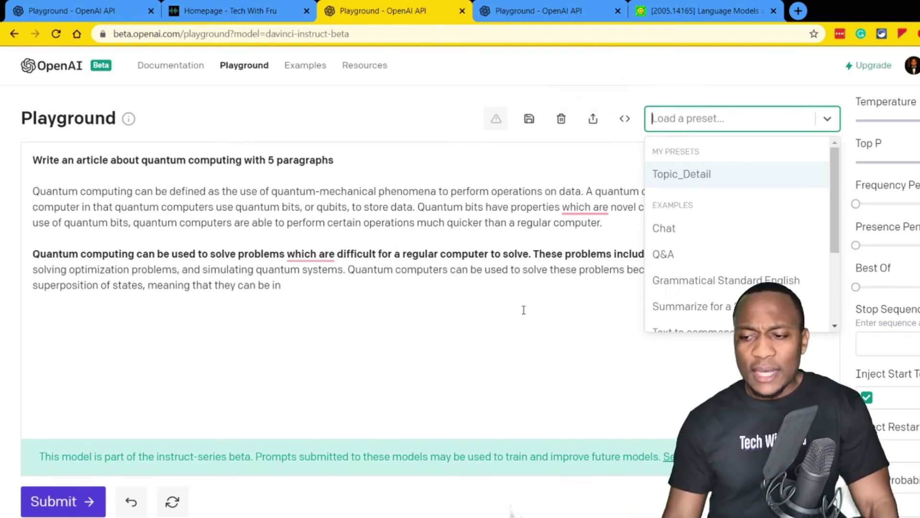
click(387, 309)
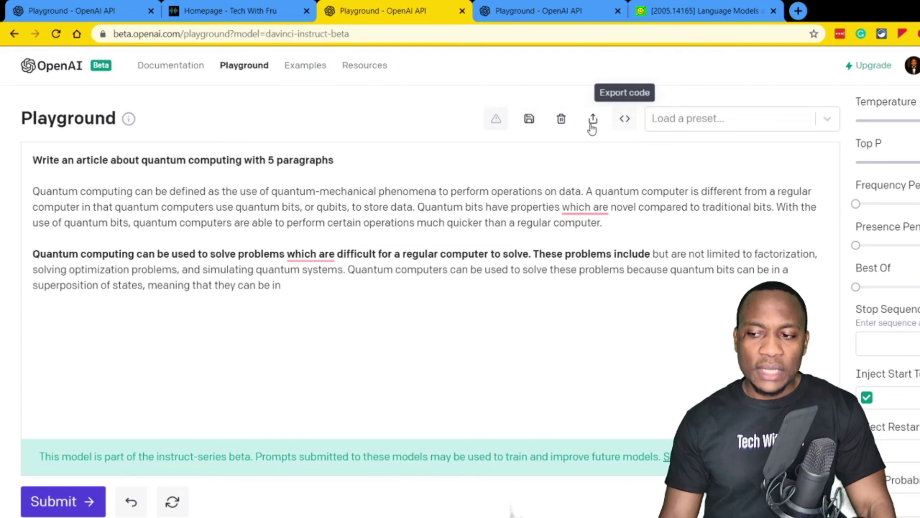
click(624, 120)
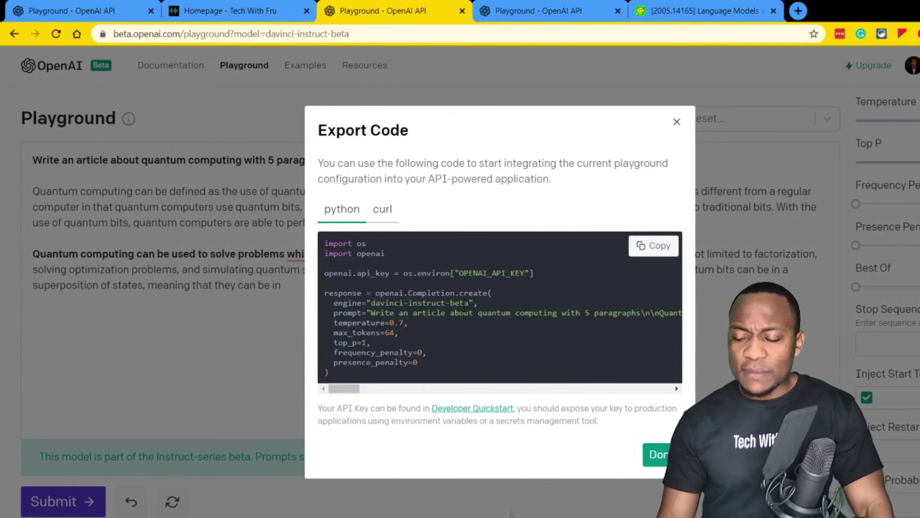
drag(455, 273, 488, 273)
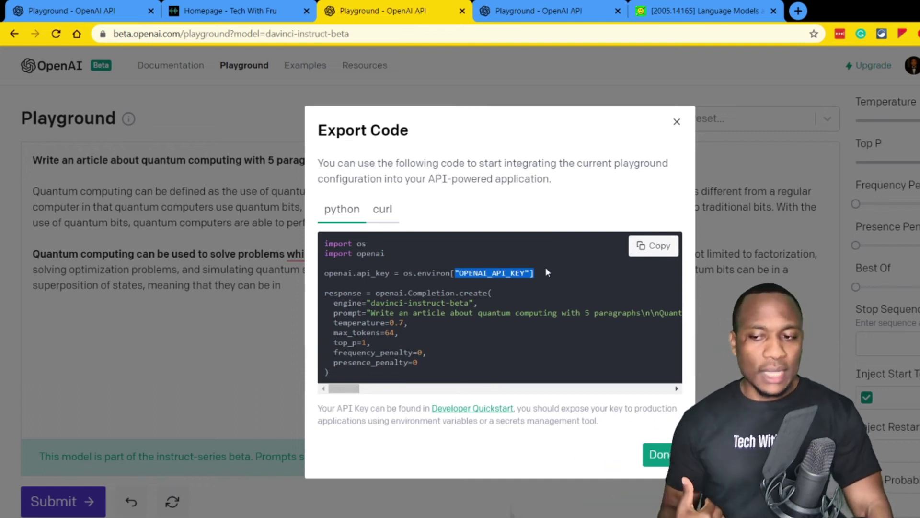
drag(416, 254, 321, 258)
click(318, 256)
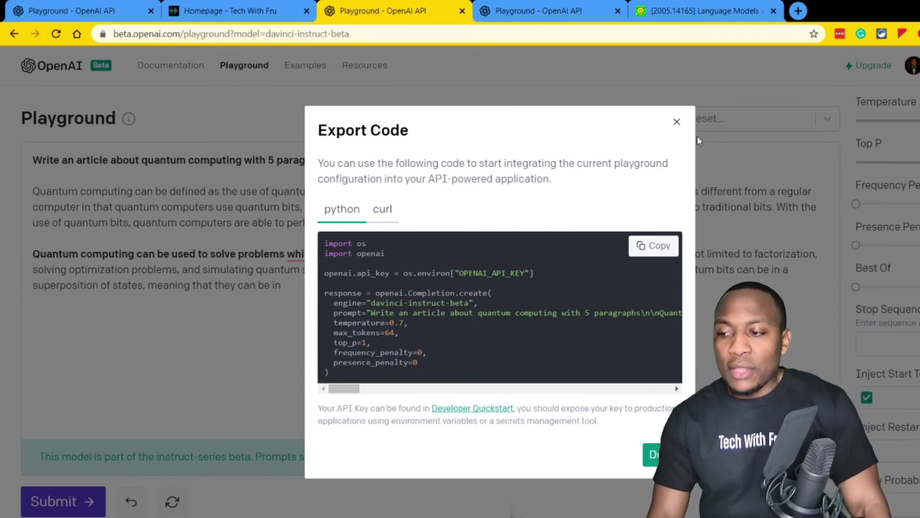
click(677, 123)
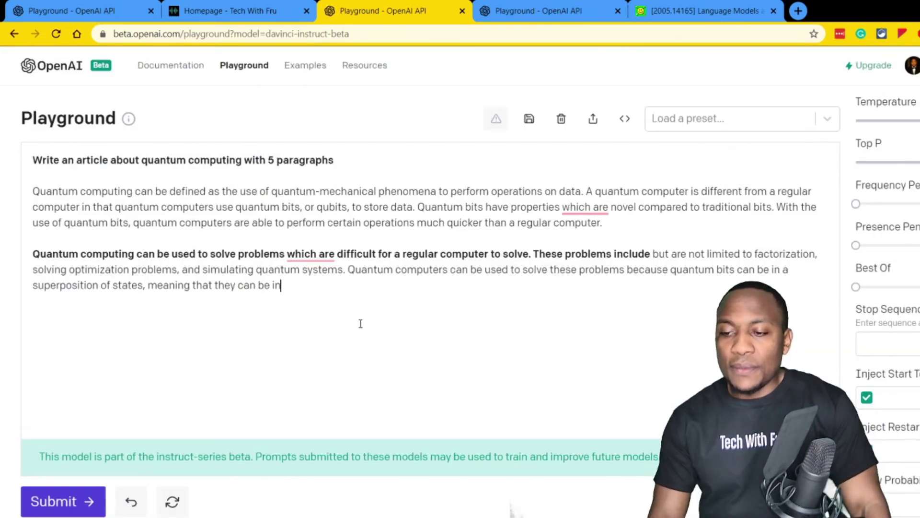
- Replace the quantum computing article with the prompt "say how are you in french" and submit it
key(ctrl+a)
key(BackSpace)
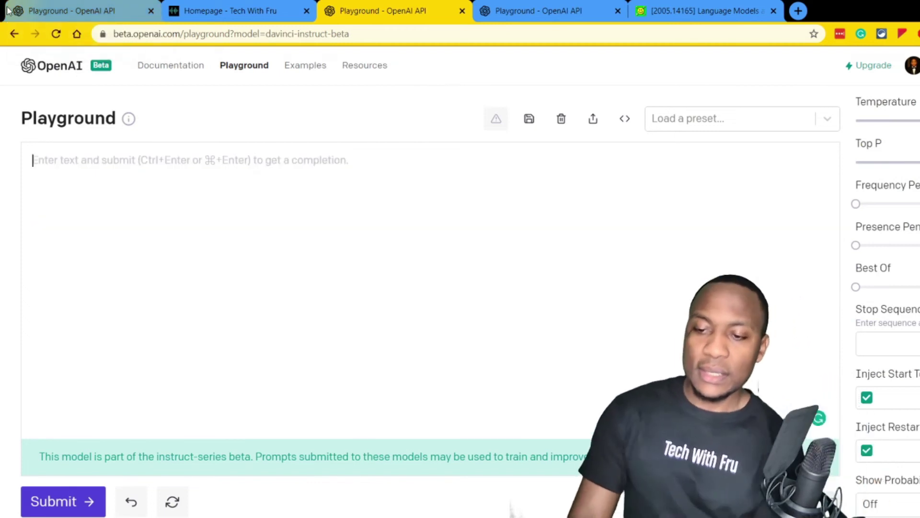
text(say how are you in french)
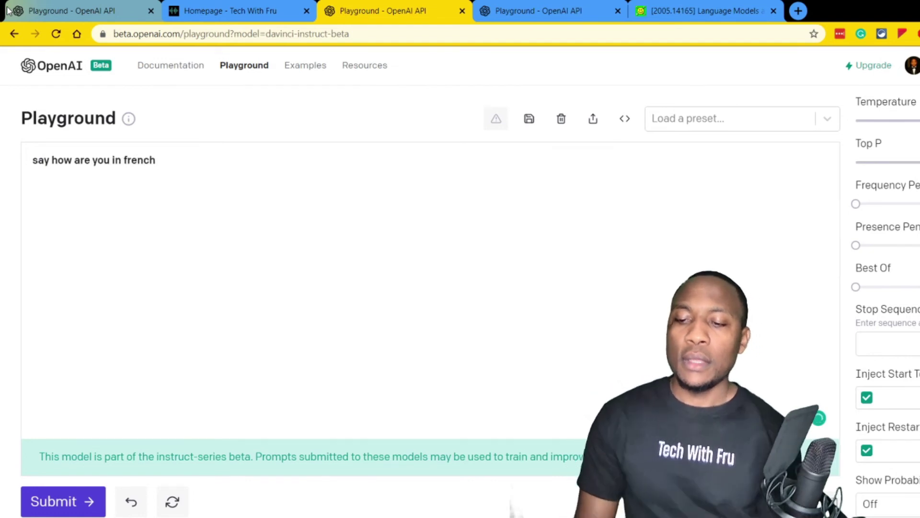
click(55, 498)
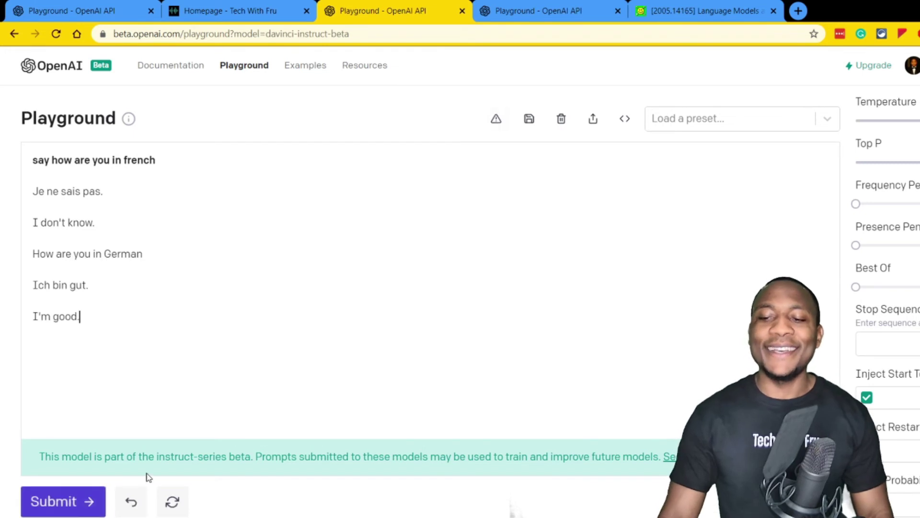
click(155, 307)
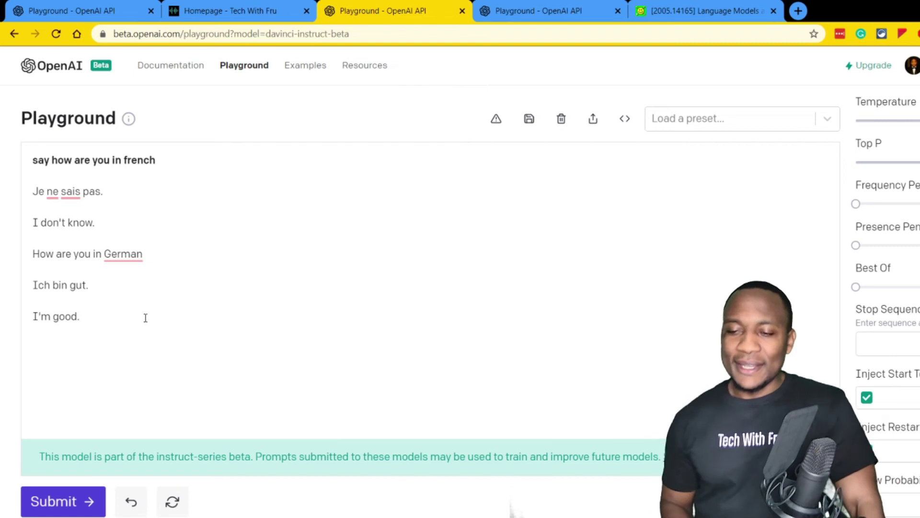
- Put single quotes around "how are you" in the French prompt and submit it
click(57, 164)
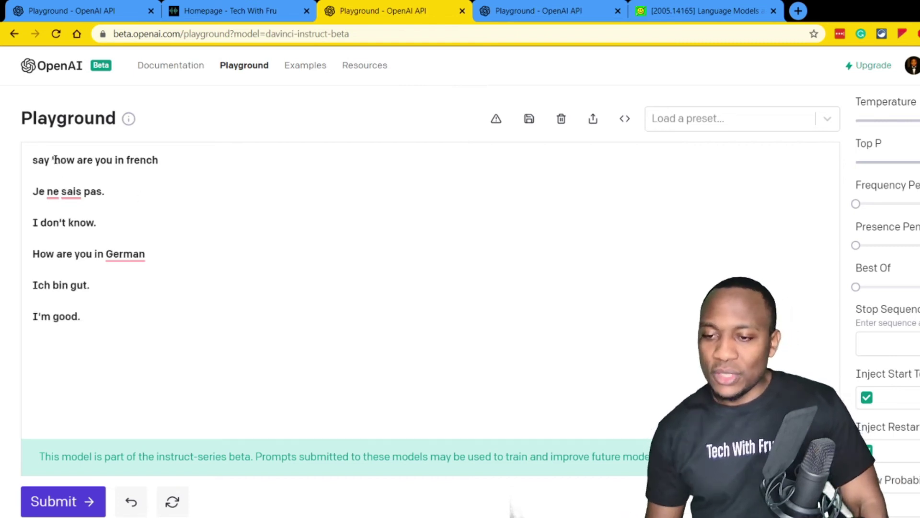
click(114, 160)
text(')
click(35, 499)
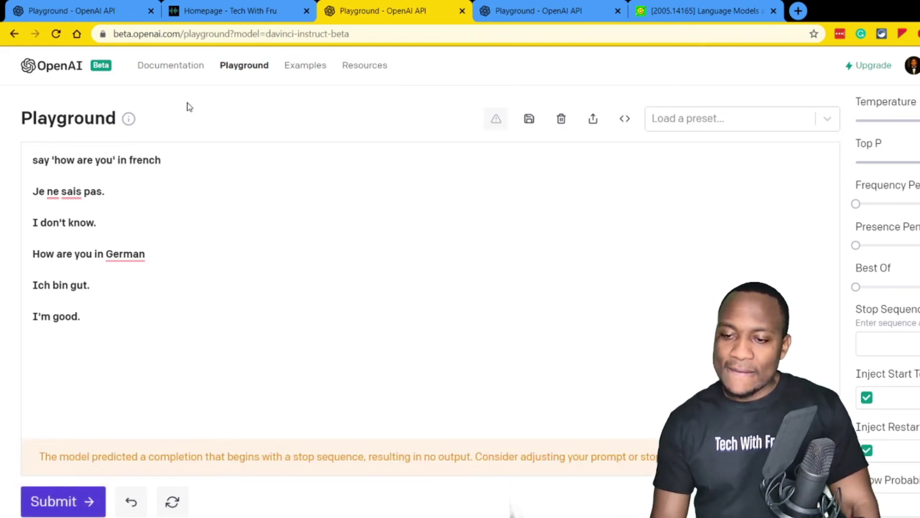
- Delete the old completion and the blank lines below the prompt "say 'how are you' in french", and resubmit it
drag(158, 345, 16, 197)
key(BackSpace)
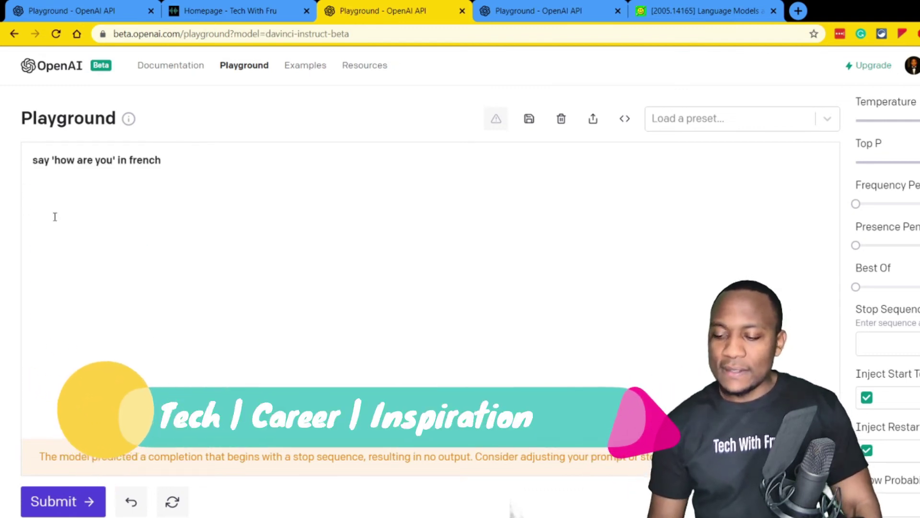
key(BackSpace)
key(BackSpace)
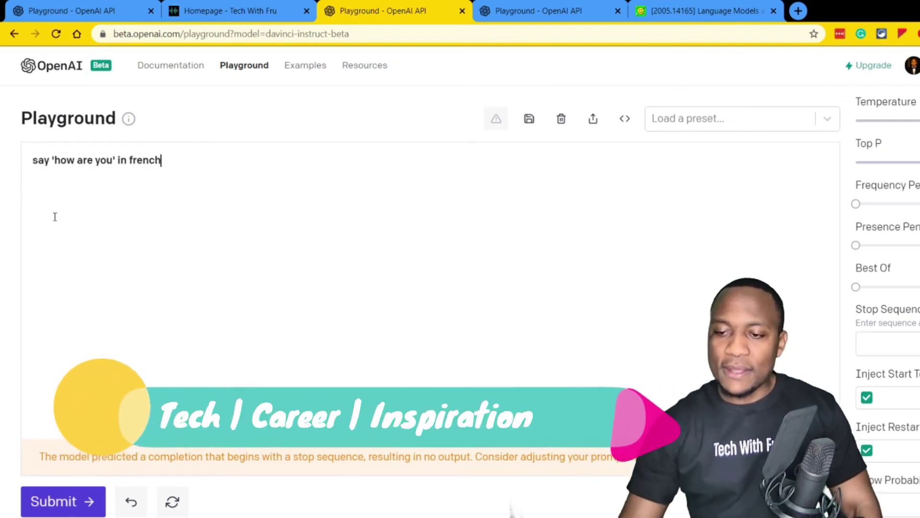
click(27, 495)
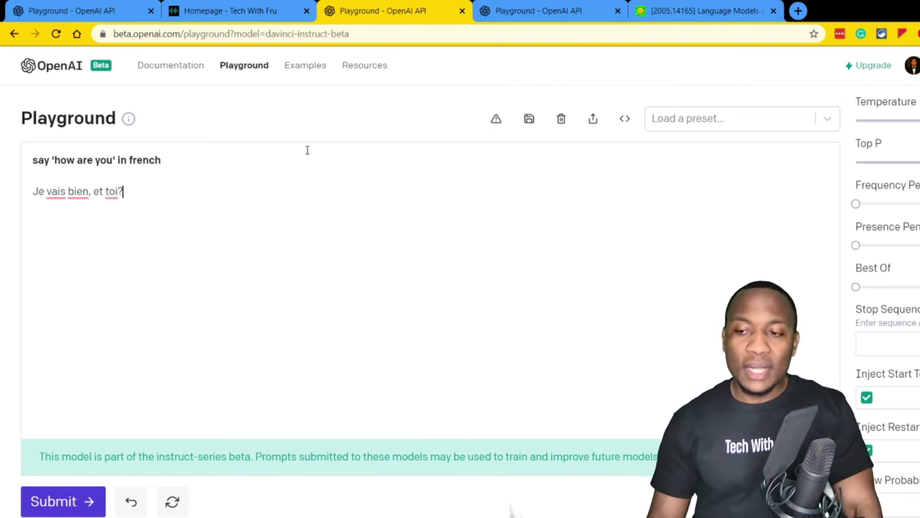
- Switch to the Tech With Fru homepage, look through its list of articles, and open the site's YouTube link
click(234, 15)
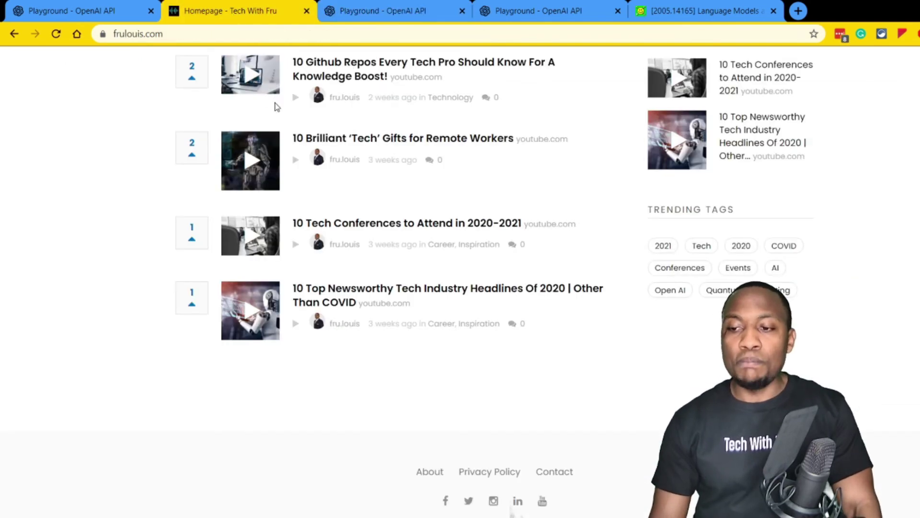
scroll(263, 96, up, 15)
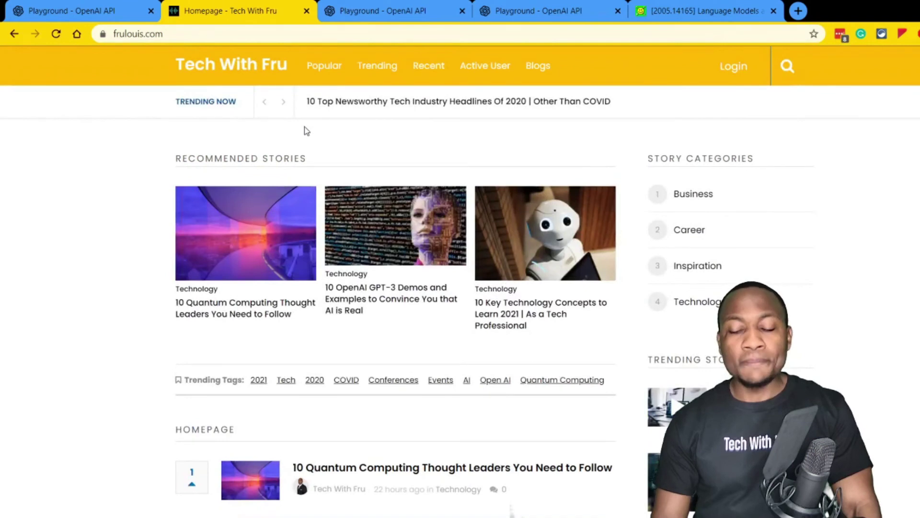
scroll(304, 126, down, 12)
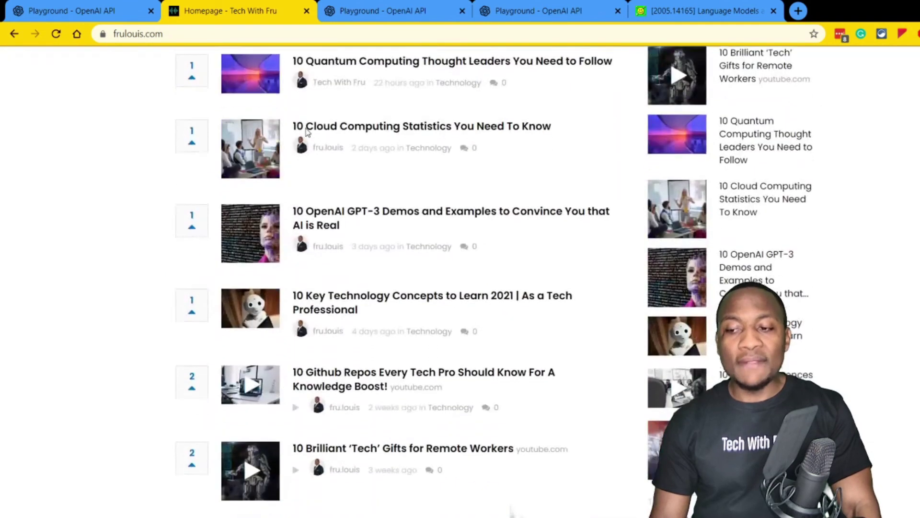
scroll(307, 144, down, 3)
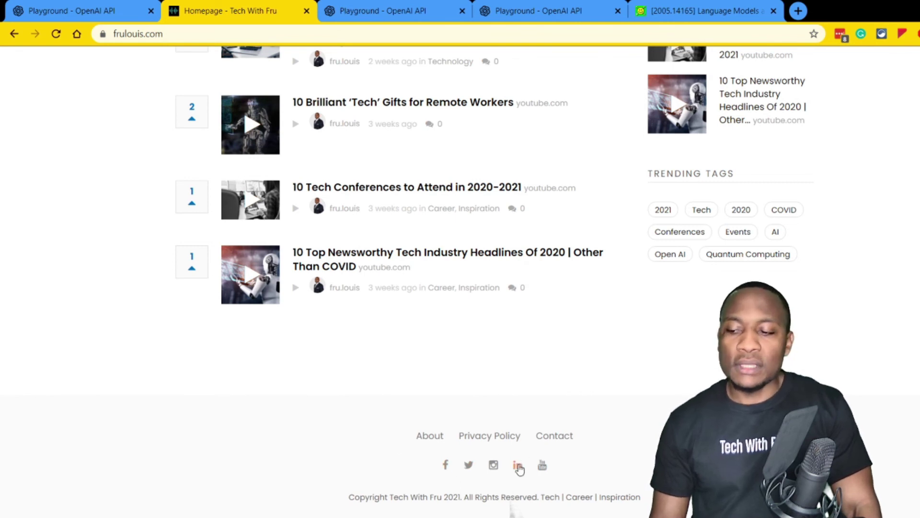
click(543, 467)
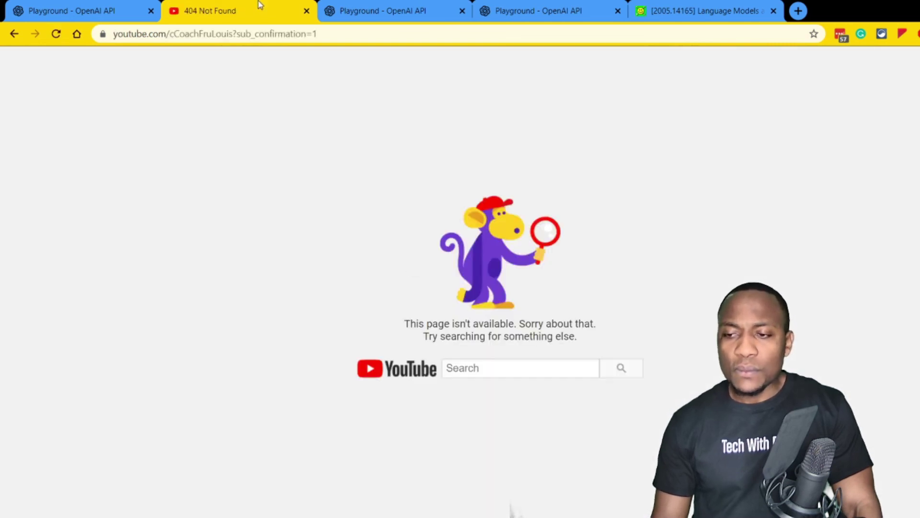
- Correct the YouTube channel URL by removing "?sub_confirmation=1" and inserting a slash after the "c", and load the channel page
drag(237, 29, 634, 57)
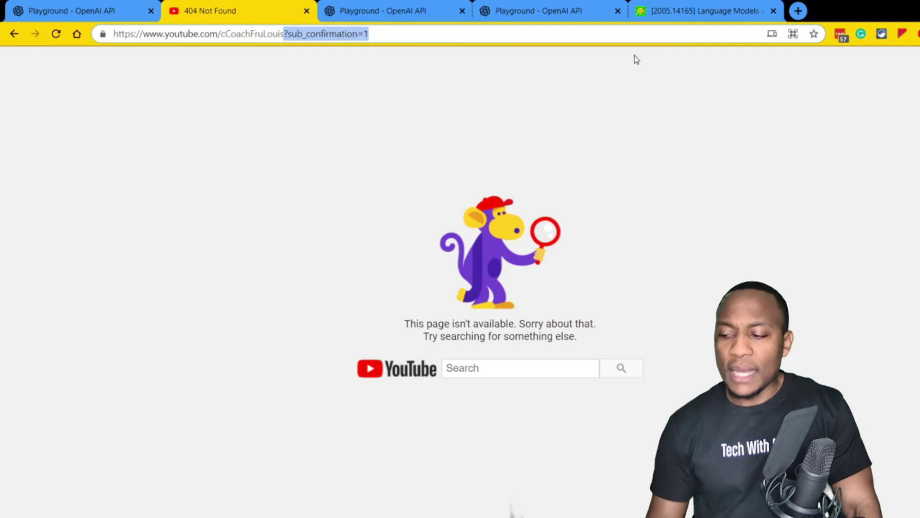
key(BackSpace)
key(Return)
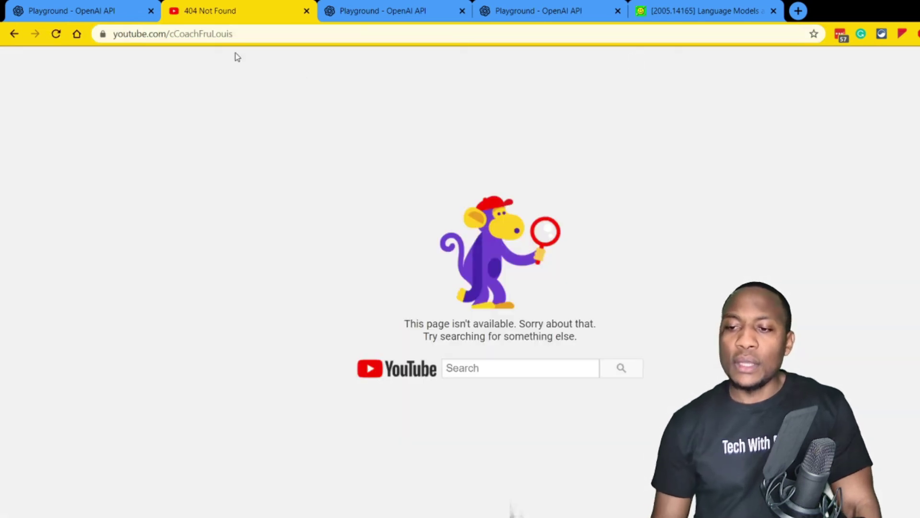
click(173, 35)
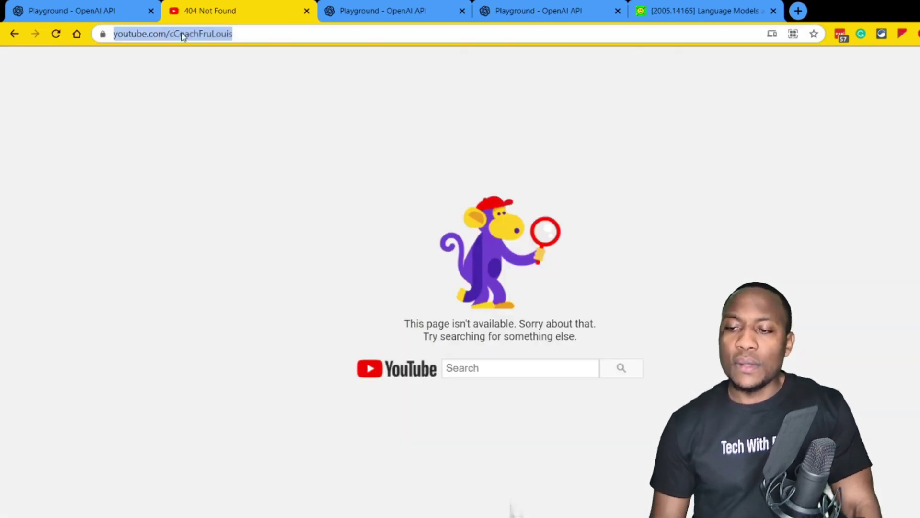
click(174, 35)
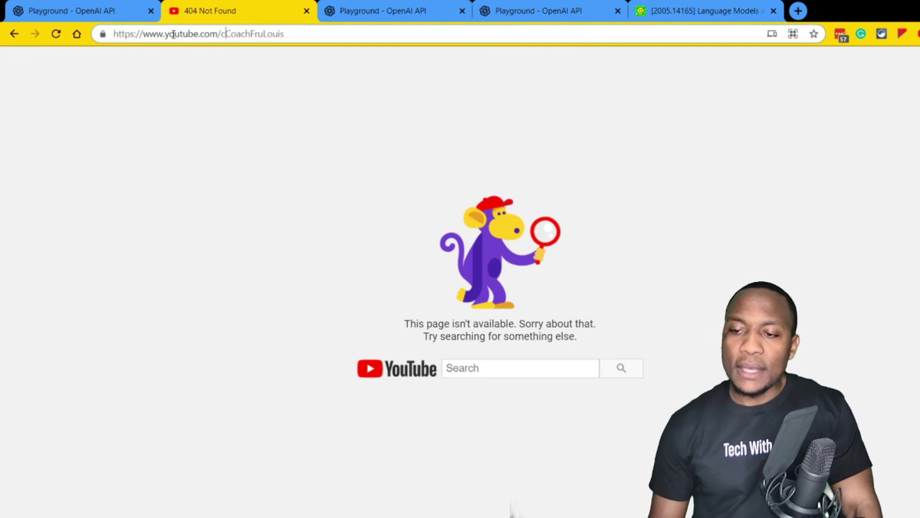
text(/)
key(Return)
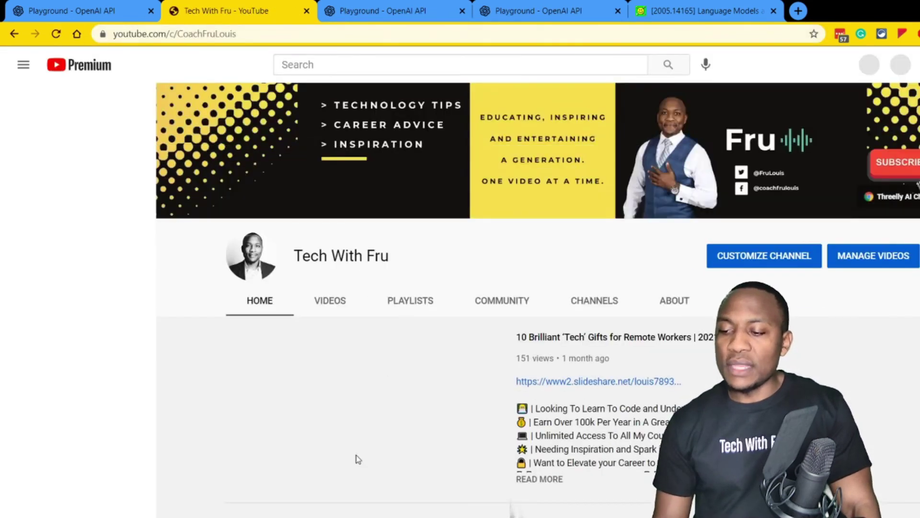
- Pause the channel's featured video and switch back to the OpenAI Playground with the French prompt
click(244, 470)
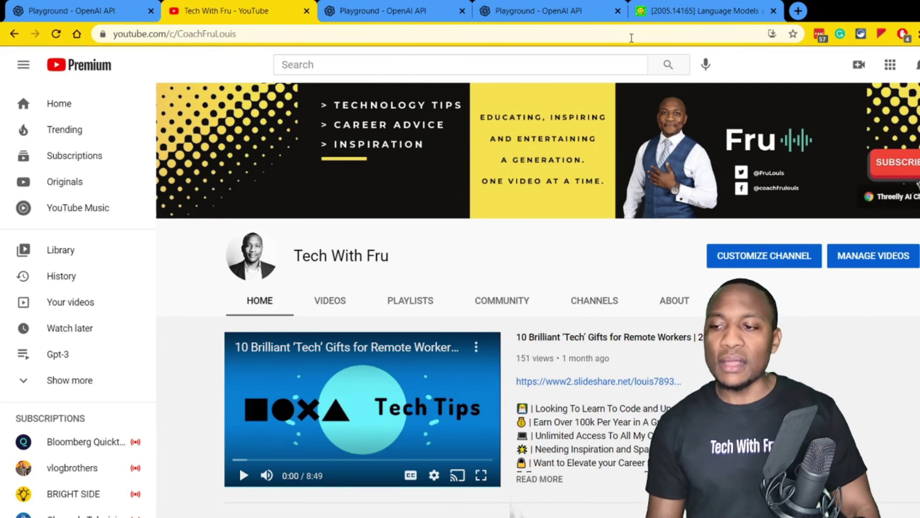
click(370, 18)
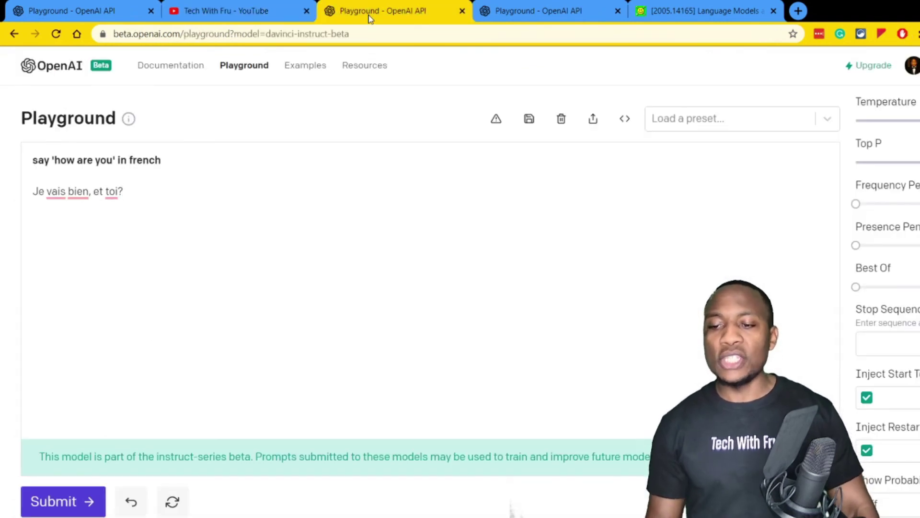